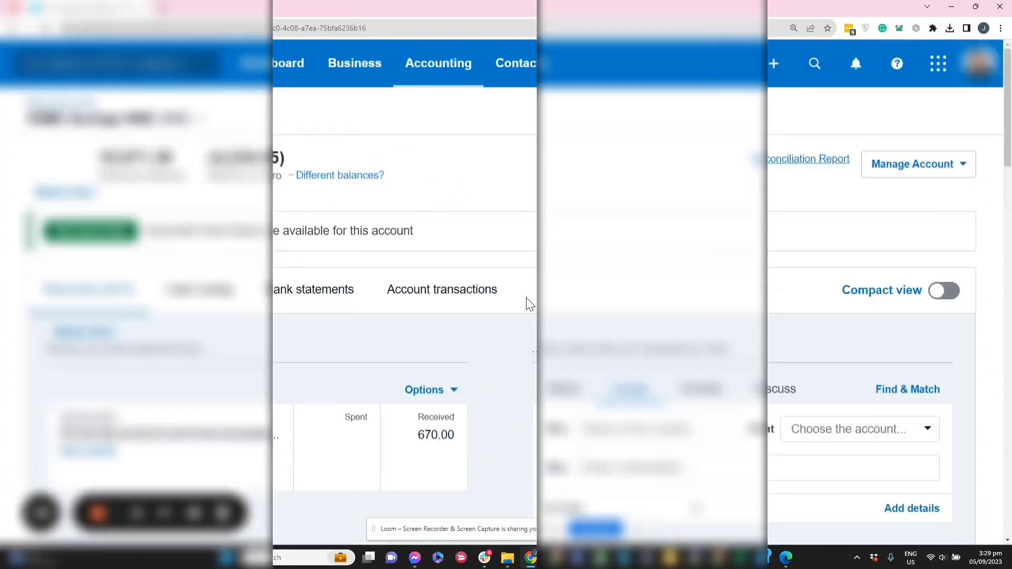
Step: Look through the unreconciled statement lines of the HSBC Savings HKD account for a currency exchange transaction
scroll(529, 304, down, 1)
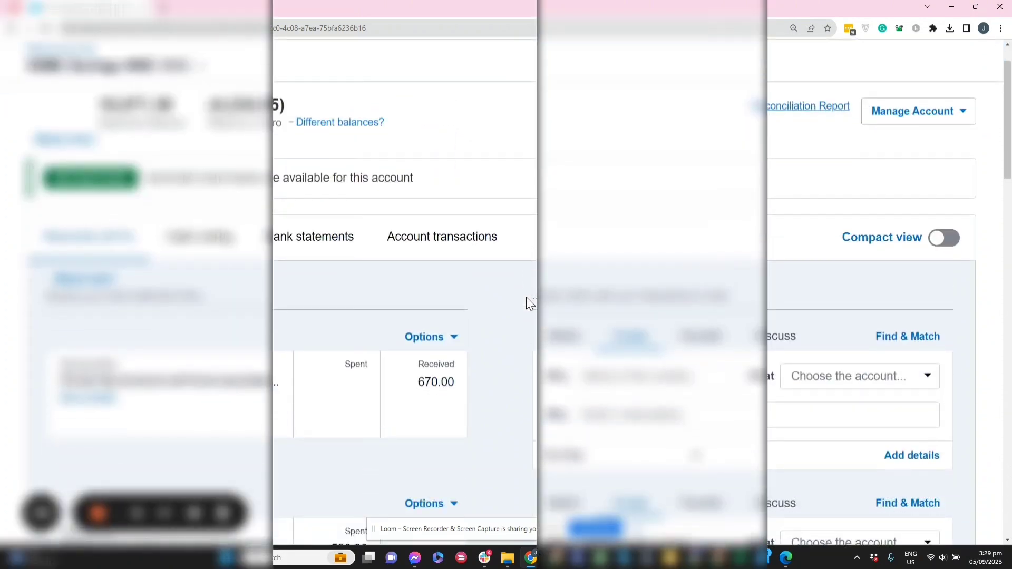
scroll(526, 298, down, 15)
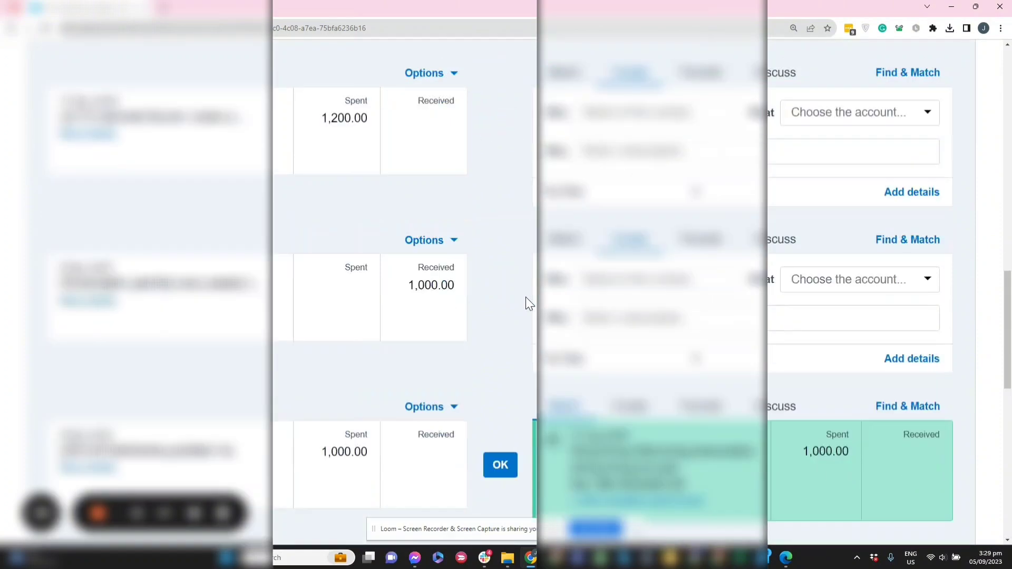
scroll(526, 299, down, 5)
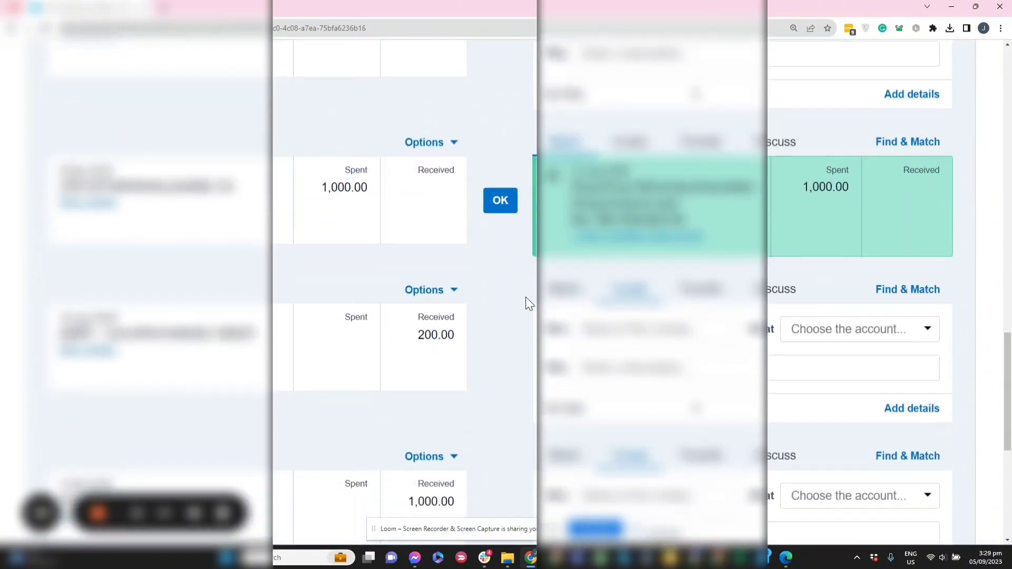
scroll(526, 298, down, 10)
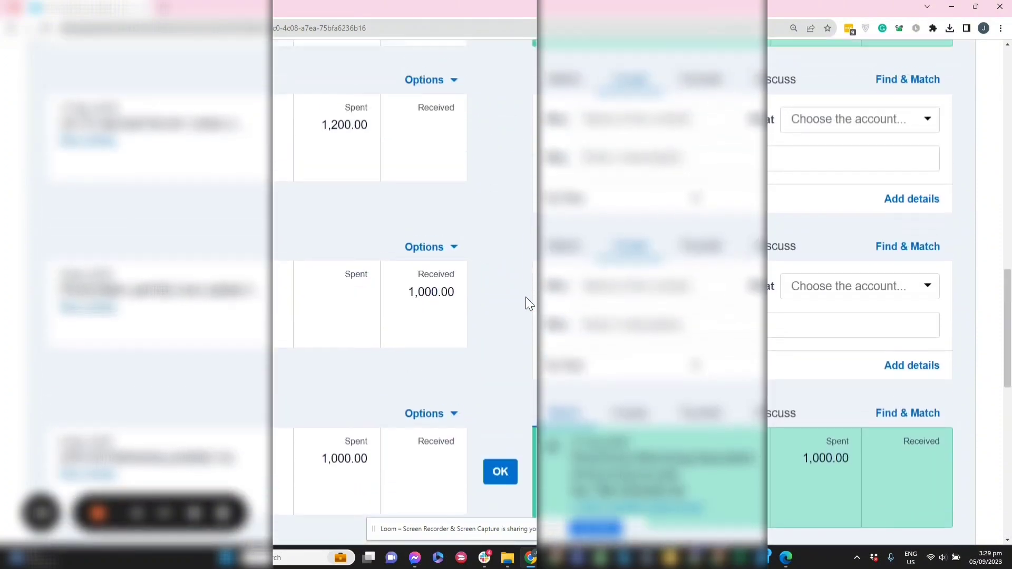
scroll(526, 299, down, 5)
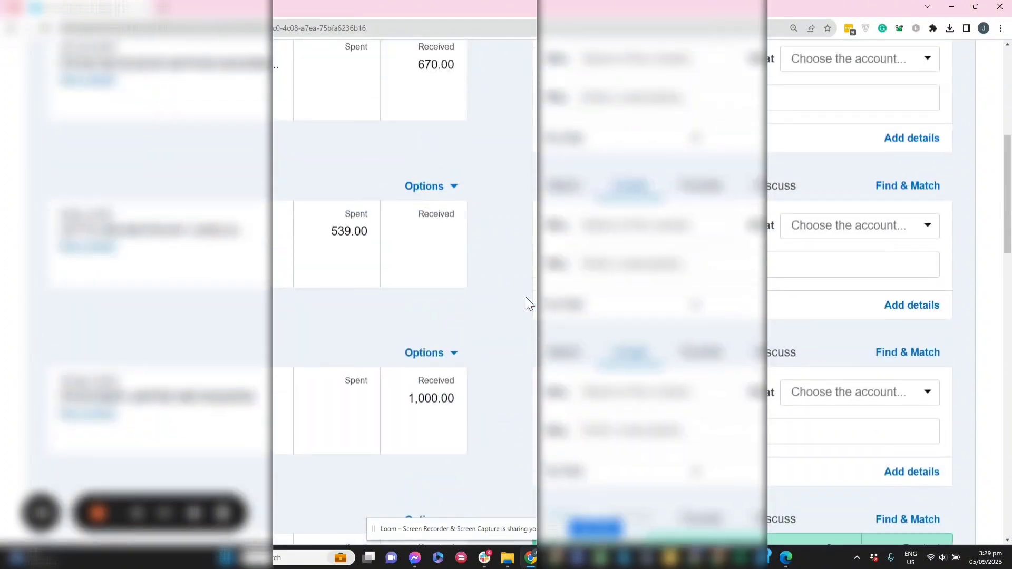
scroll(524, 296, down, 12)
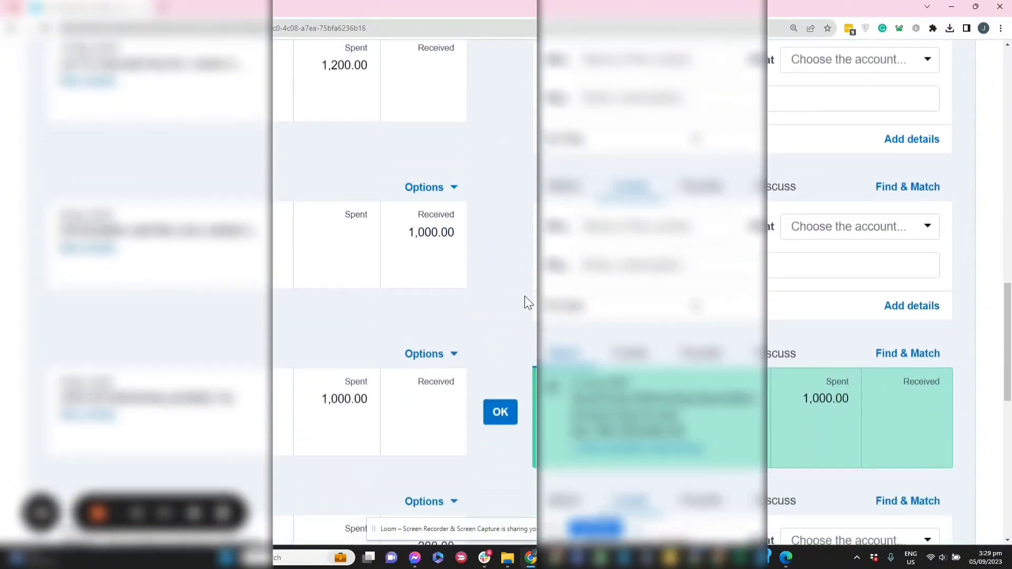
scroll(524, 296, down, 4)
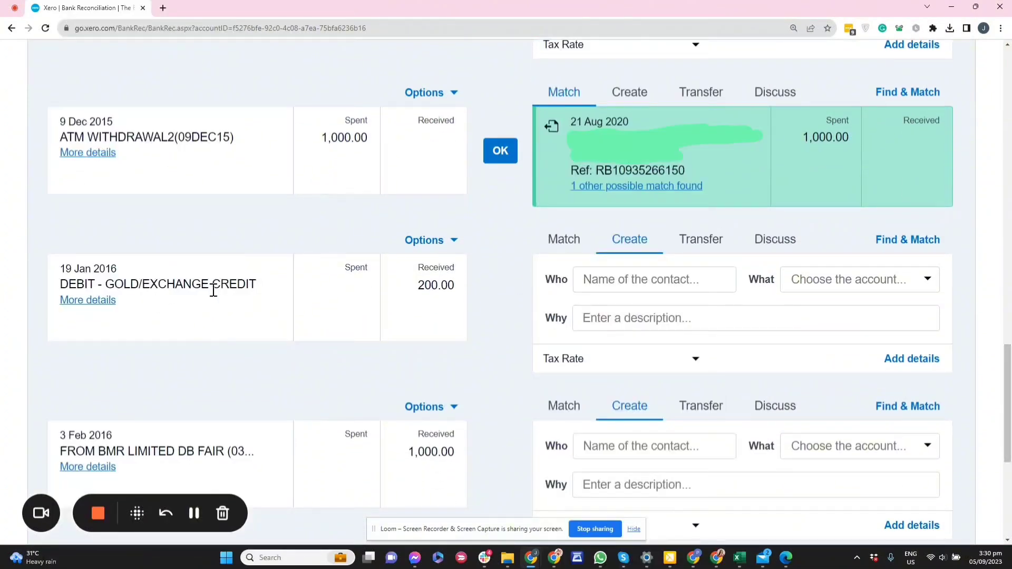
Step: Inspect the statement details of the 19 Jan 2016 line described as DEBIT - GOLD/EXCHANGE CREDIT
drag(208, 289, 105, 289)
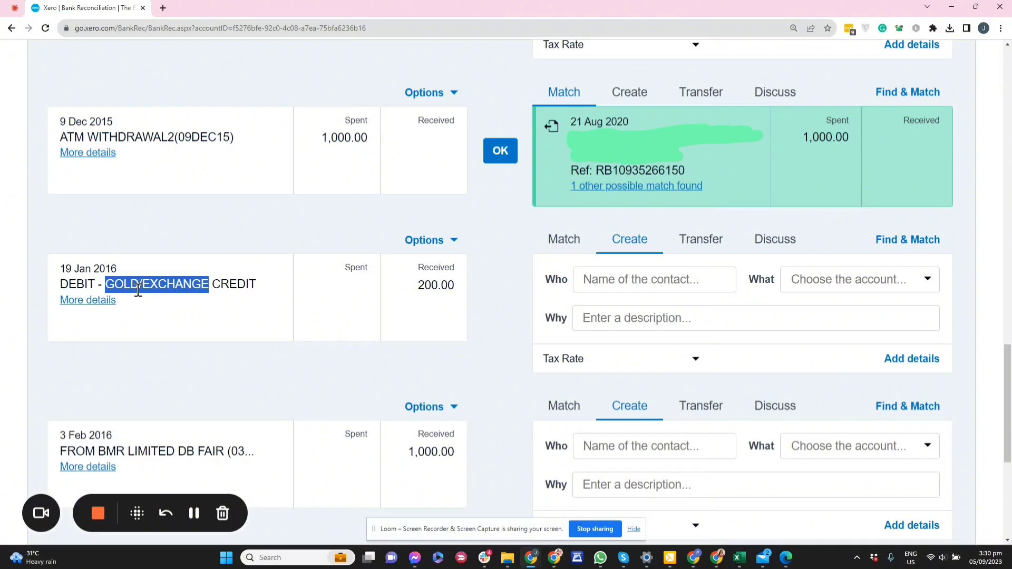
click(93, 303)
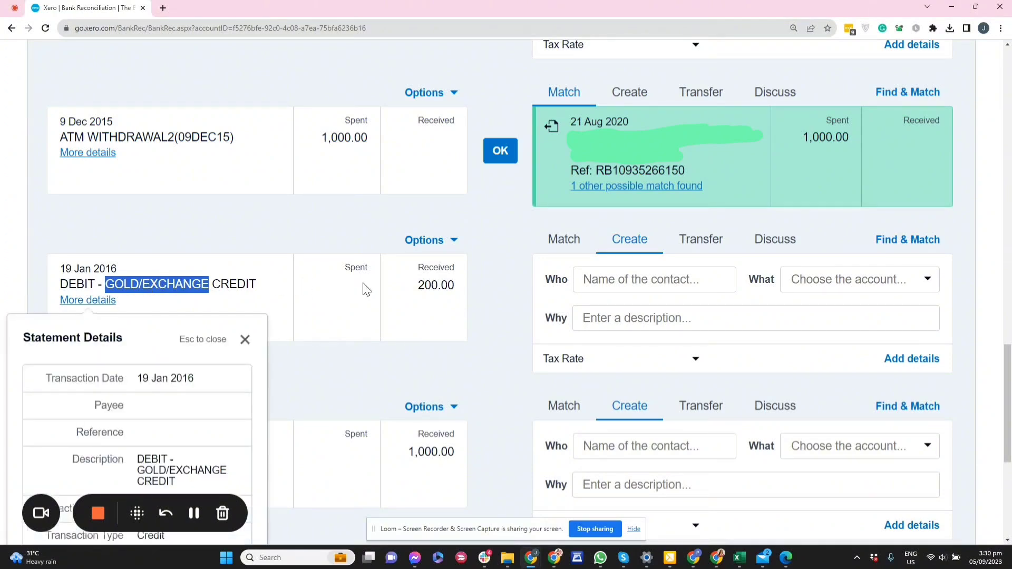
click(411, 293)
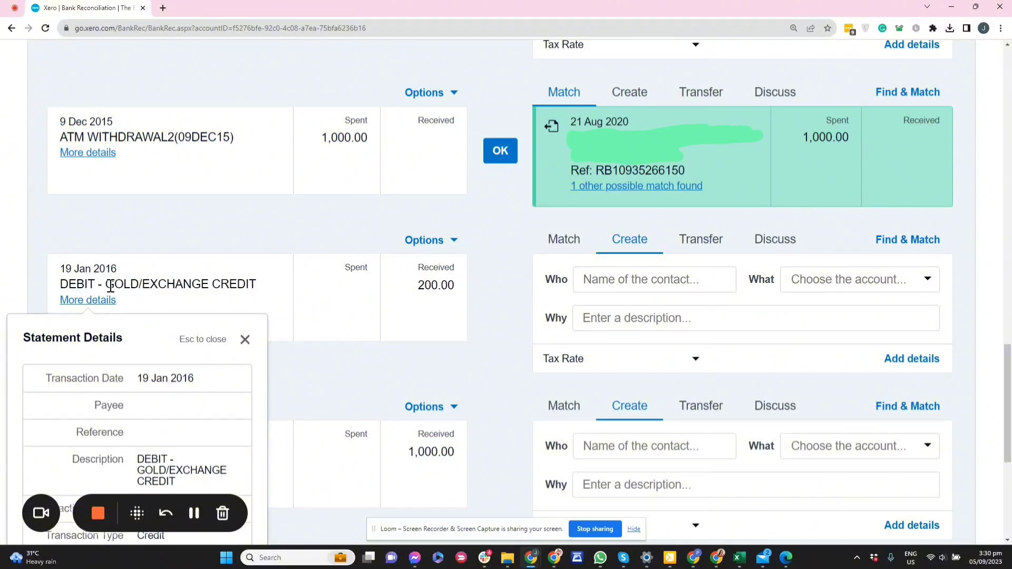
scroll(213, 403, down, 3)
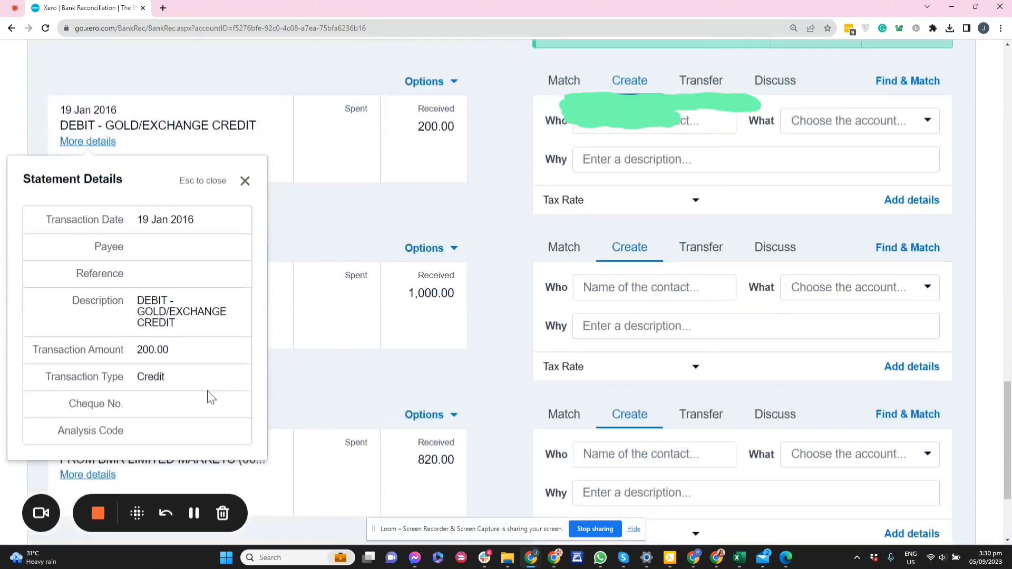
scroll(202, 327, up, 2)
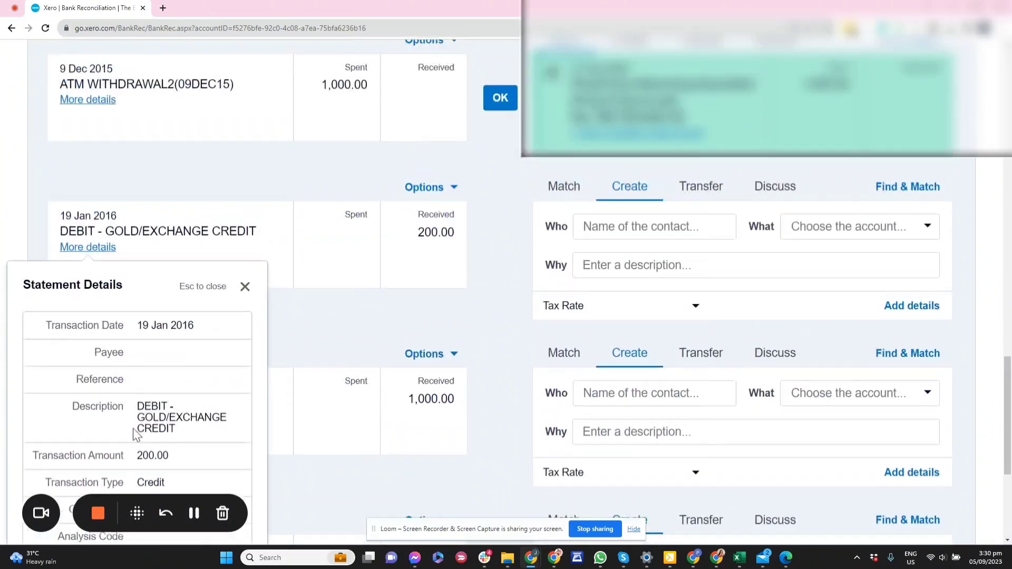
drag(137, 417, 182, 432)
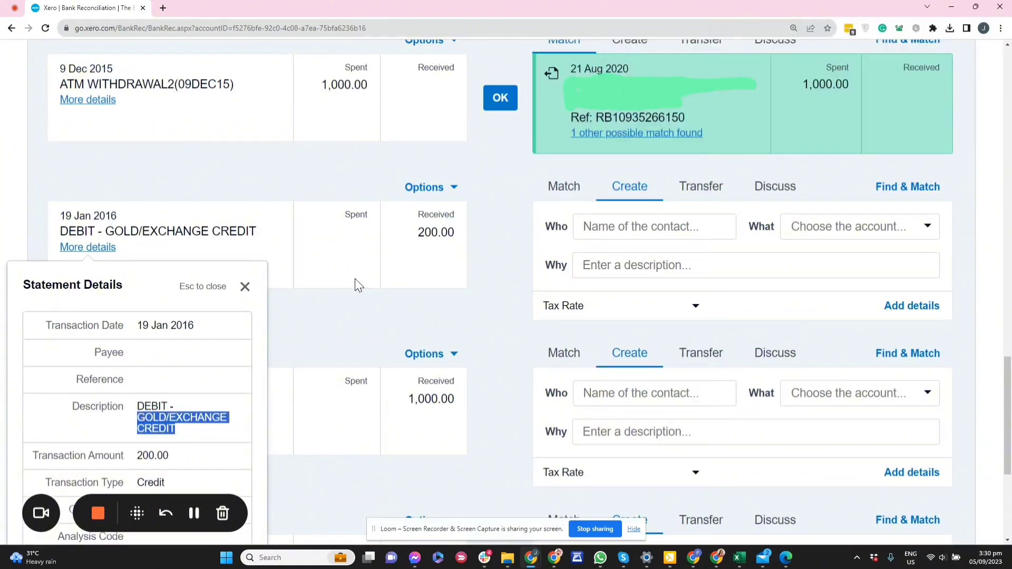
click(370, 261)
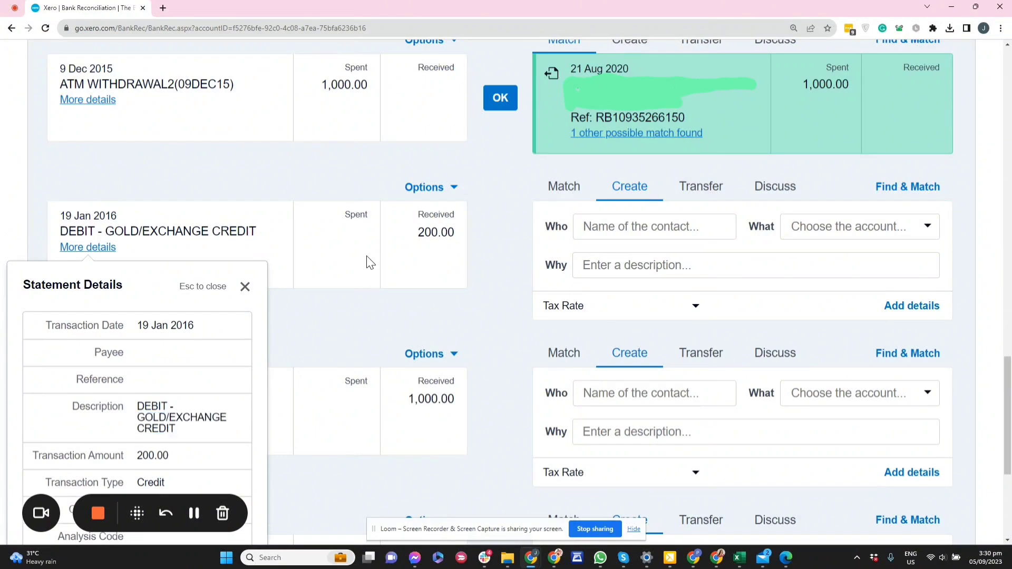
Step: Open the HSBC GBP, HSBC AUD, HSBC EUR and HSBC USD accounts each in a separate browser tab
drag(1007, 390, 1002, 102)
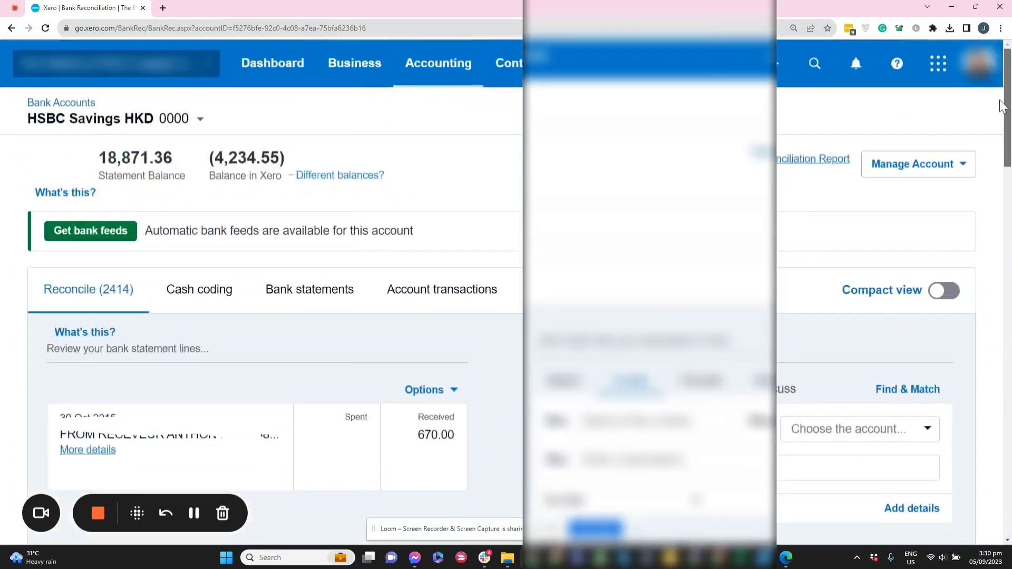
click(182, 121)
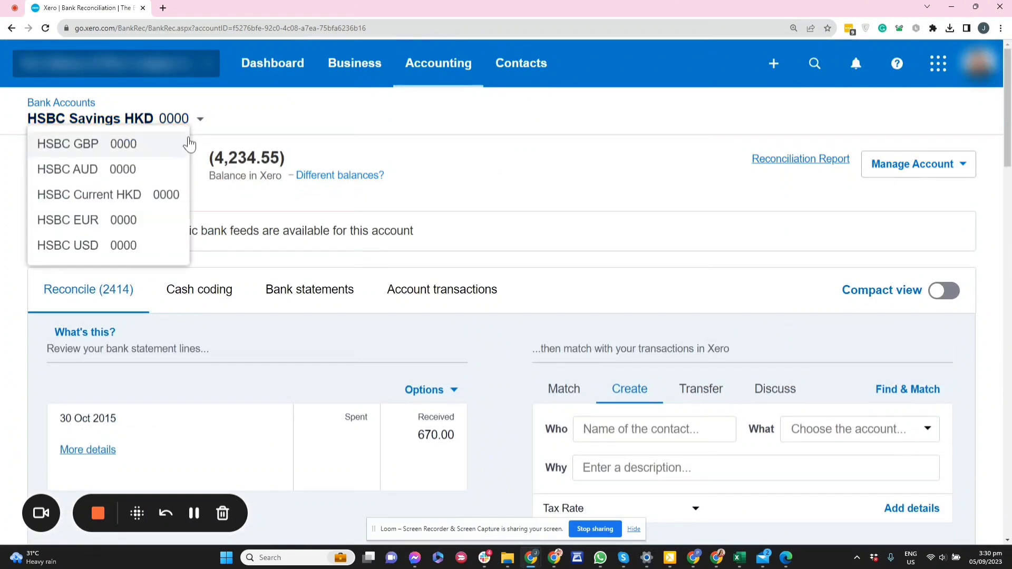
right_click(139, 152)
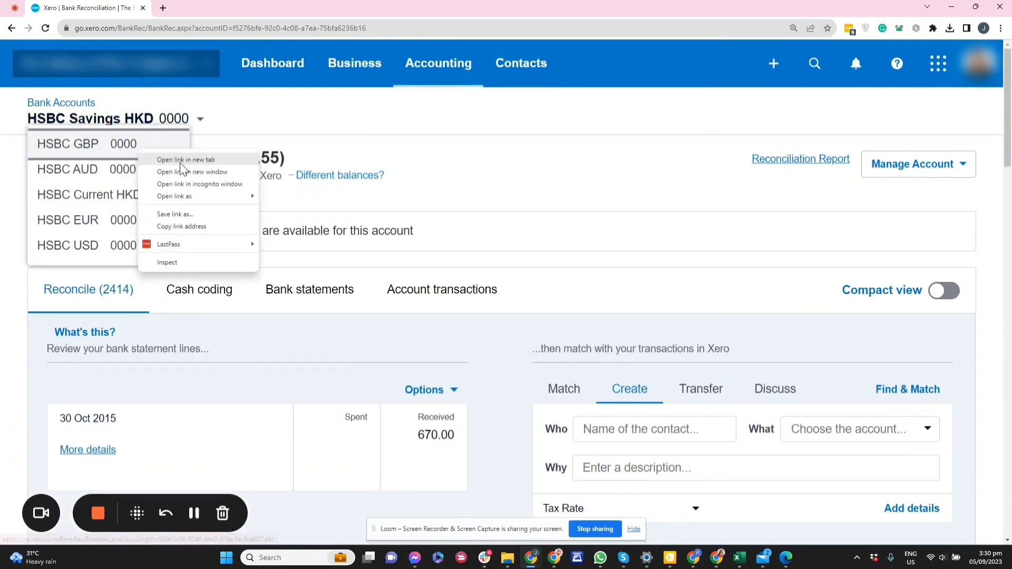
click(181, 160)
right_click(131, 173)
click(154, 182)
middle_click(129, 221)
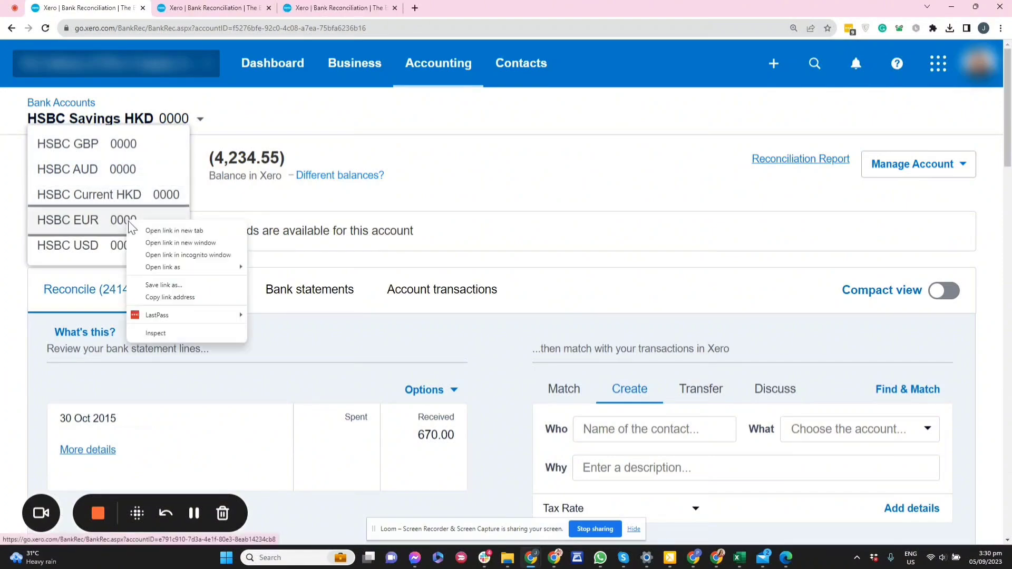
right_click(107, 249)
click(132, 259)
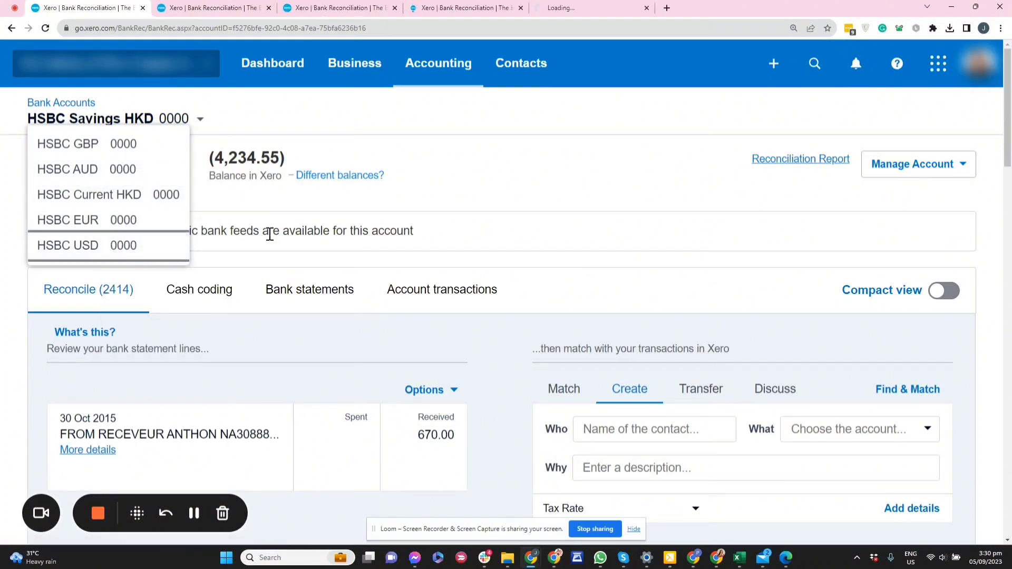
Step: Check the HSBC GBP account's imported bank statements for a counterpart to the HKD account's 19 Jan 2016 exchange line
scroll(274, 237, down, 4)
scroll(274, 239, down, 4)
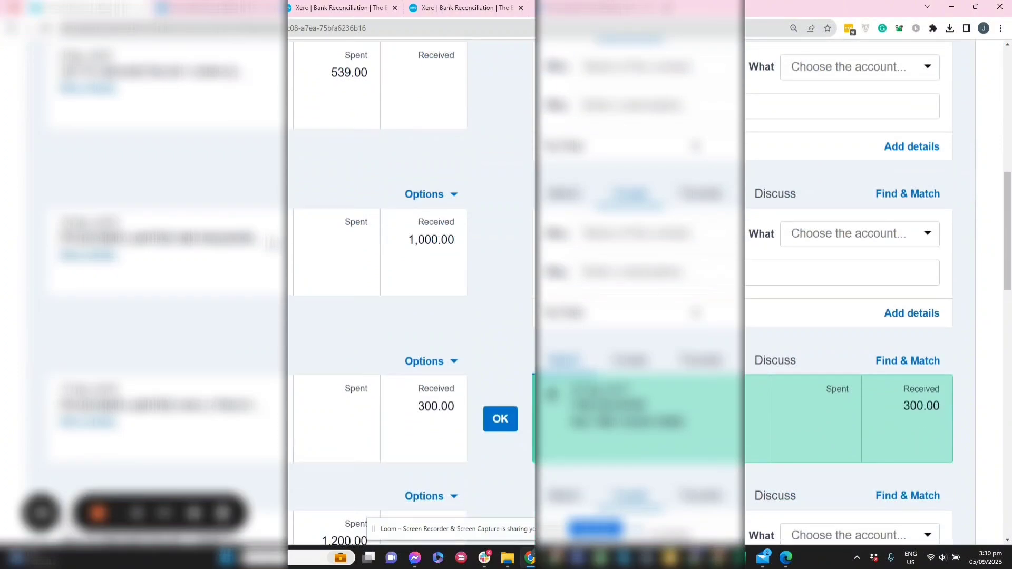
scroll(506, 289, up, 9)
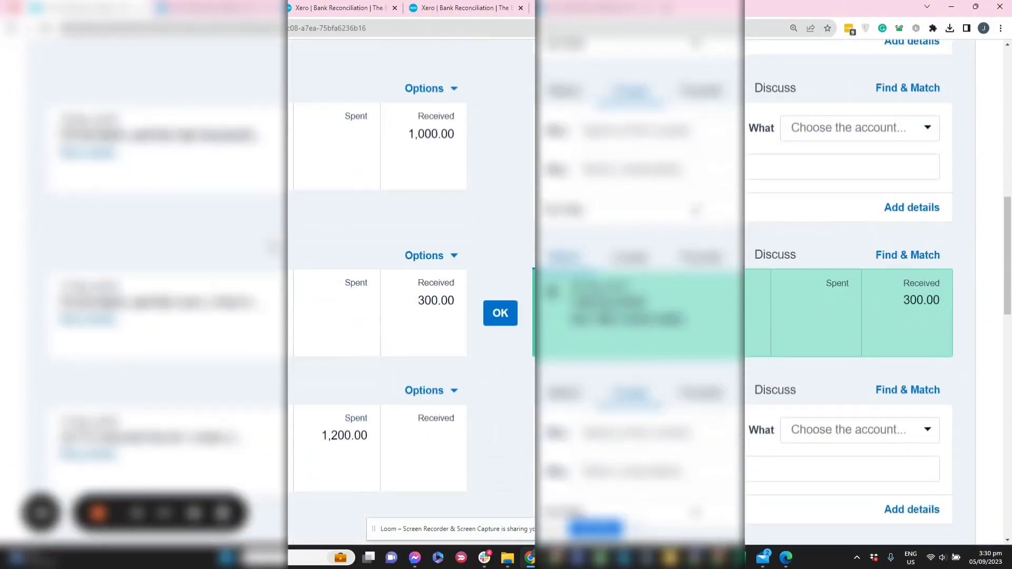
scroll(506, 290, down, 4)
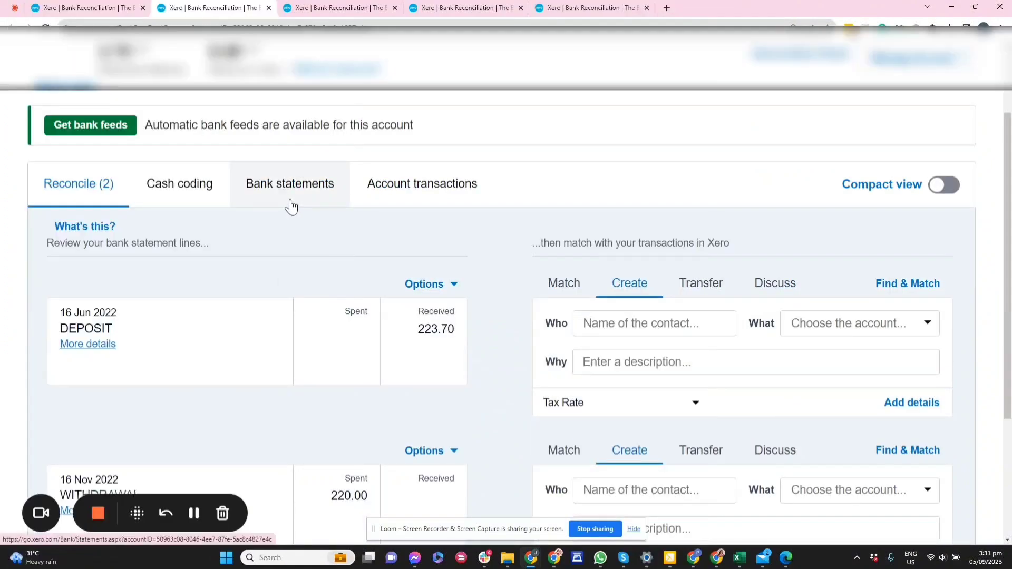
click(291, 206)
scroll(302, 236, down, 1)
key(ctrl+shift+Tab)
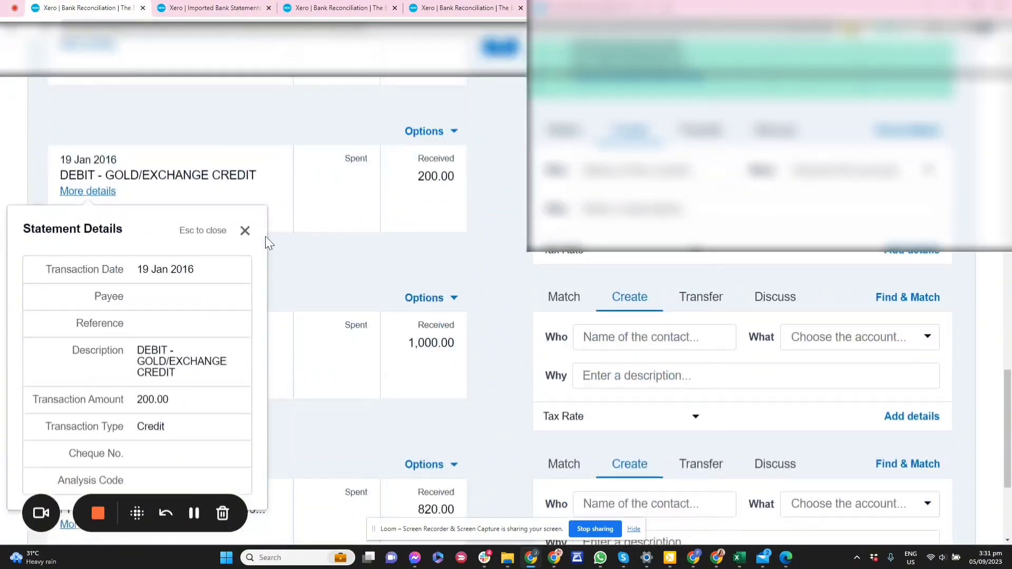
Step: Search page 2 of the HSBC EUR account's imported bank statements for entries dated 19 Jan 2016
scroll(1009, 406, down, 15)
scroll(1009, 406, down, 20)
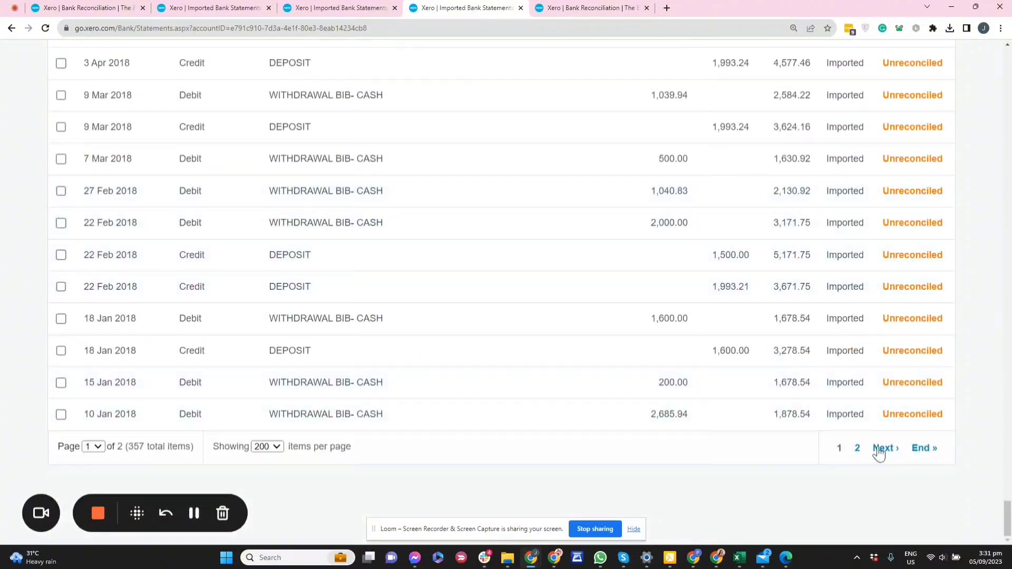
click(857, 449)
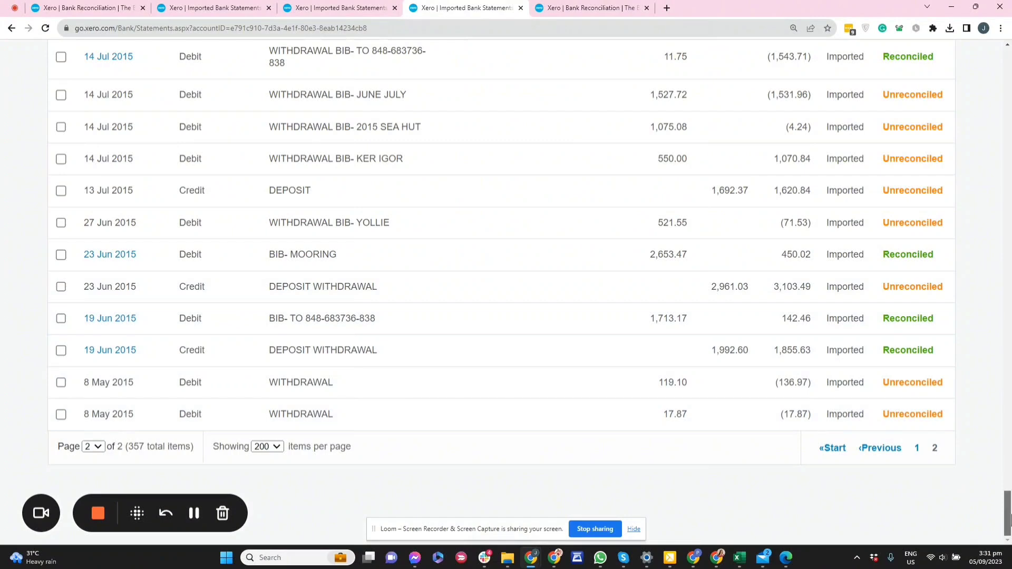
click(69, 7)
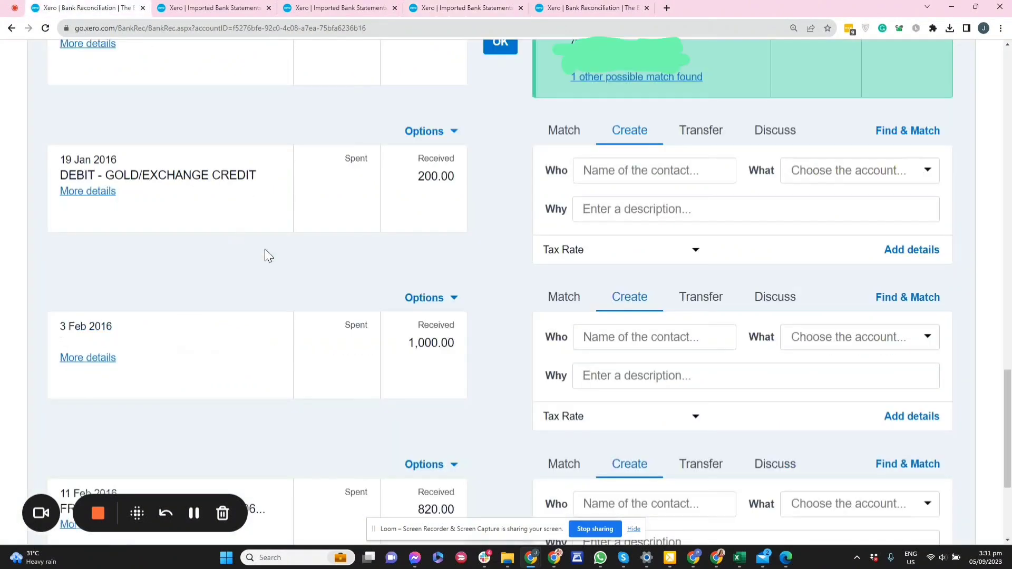
click(464, 12)
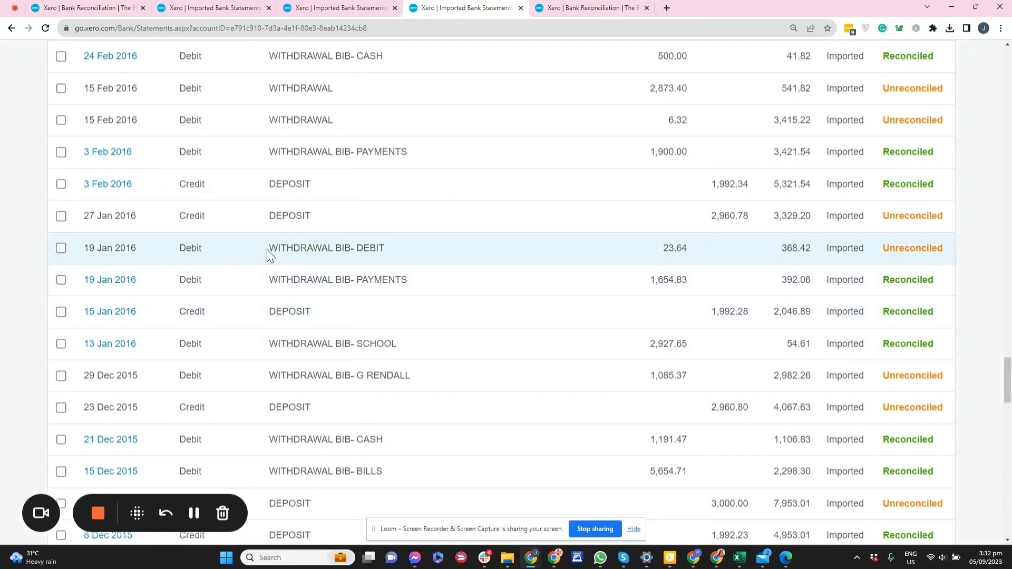
Step: Open the HSBC USD account's bank statements and check their dates for a possible counterpart to the 19 Jan 2016 line
click(592, 10)
click(316, 292)
scroll(331, 289, down, 4)
scroll(470, 305, down, 10)
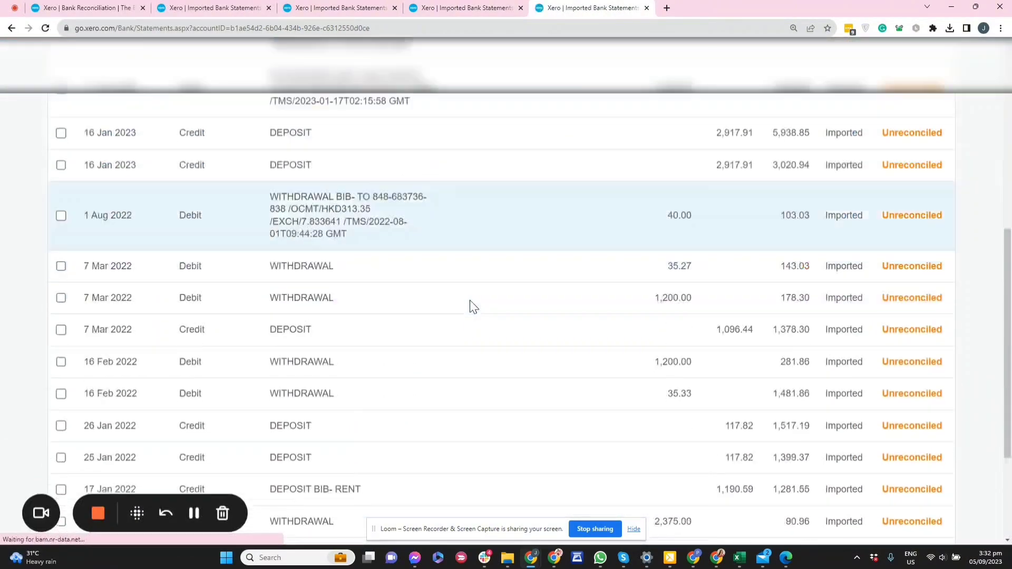
click(420, 8)
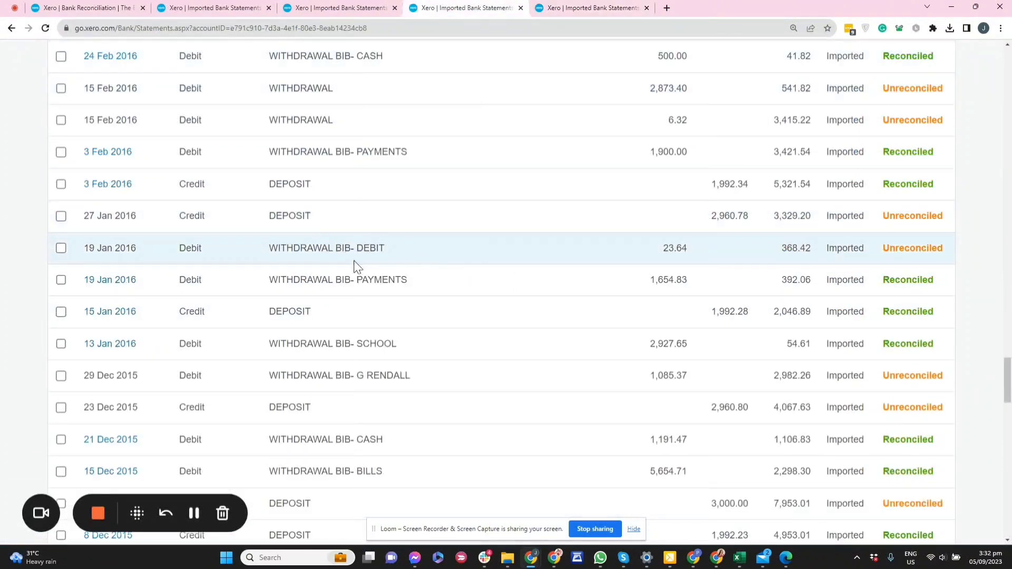
click(559, 7)
scroll(397, 349, up, 5)
scroll(393, 352, down, 4)
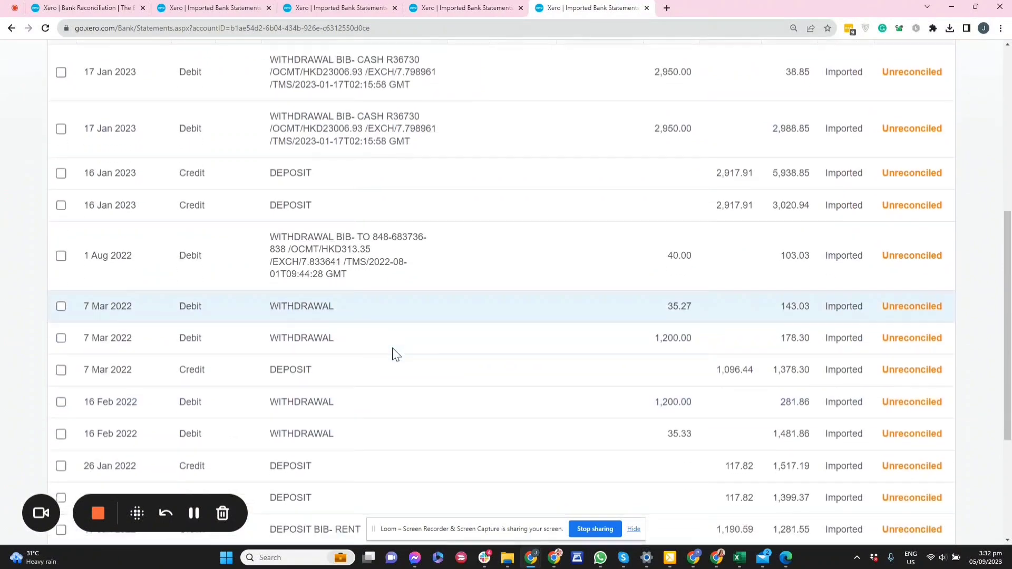
Step: Compare the EUR account's 19 Jan 2016 WITHDRAWAL BIB- DEBIT entry with the HKD account's exchange credit line of the same date
click(432, 8)
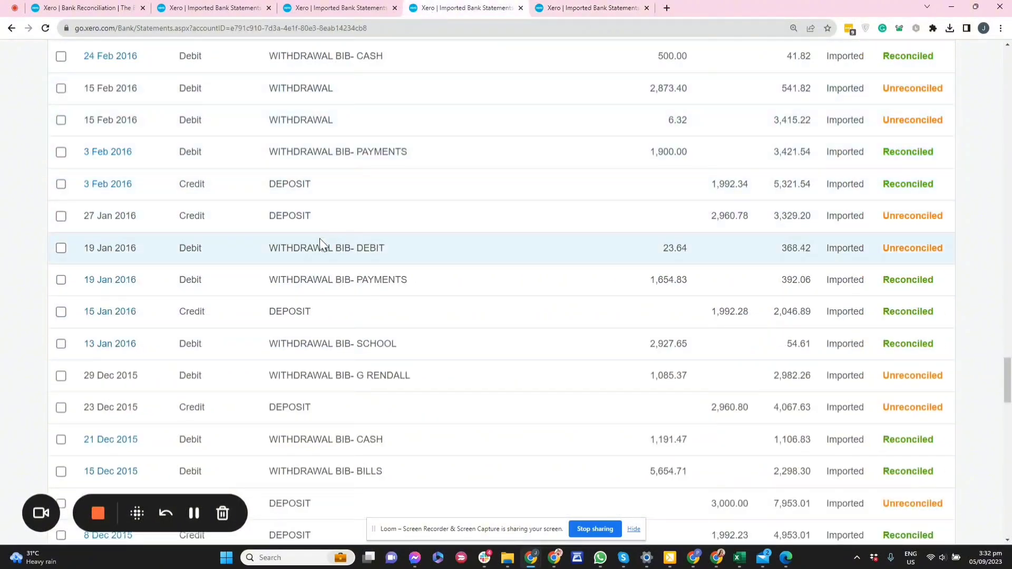
click(79, 8)
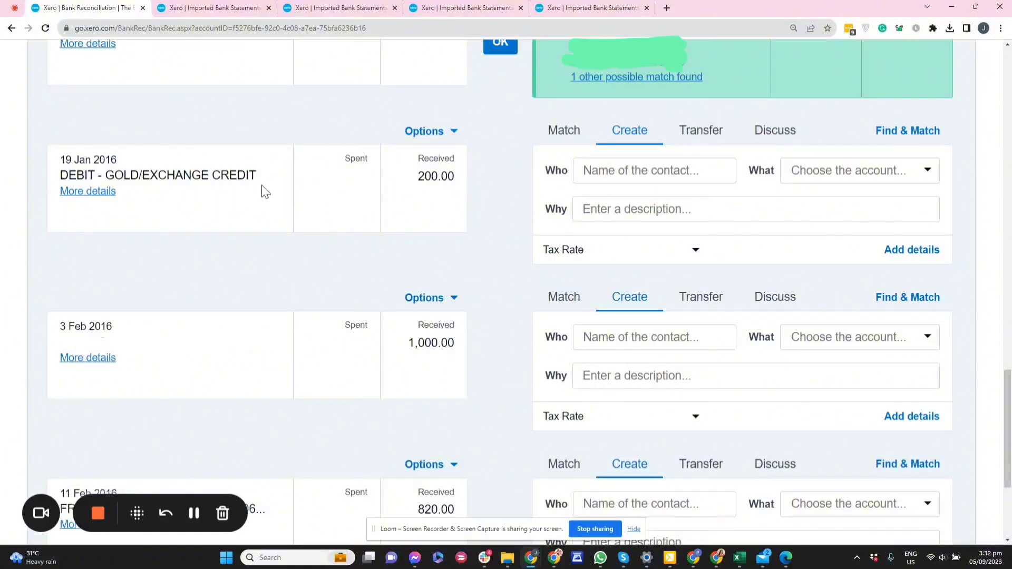
click(503, 8)
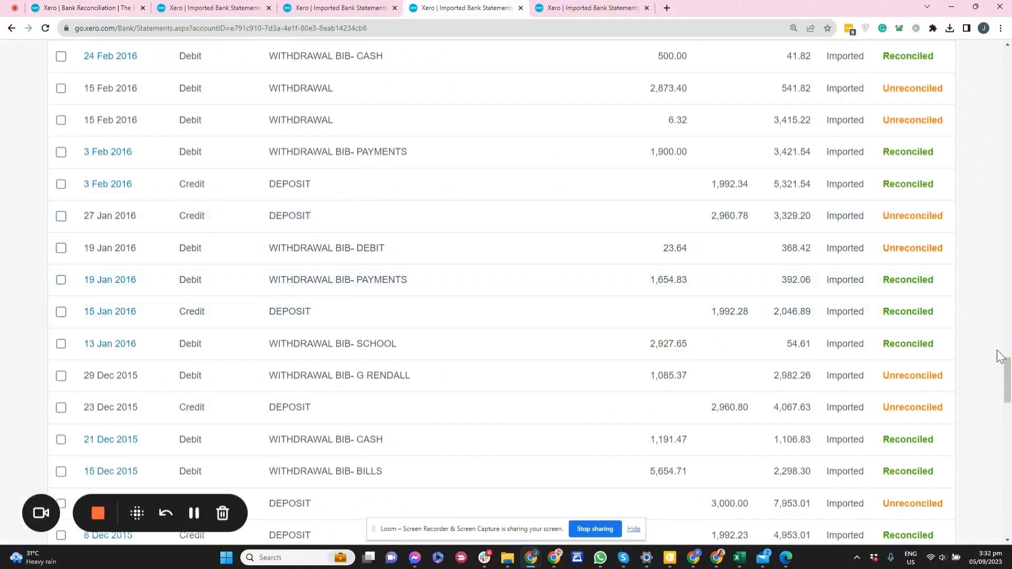
Step: Return to the HSBC EUR account's reconcile list and locate the 19 Jan 2016 WITHDRAWAL BIB- DEBIT line on page 3
drag(1010, 409, 1010, 178)
key(alt+Left)
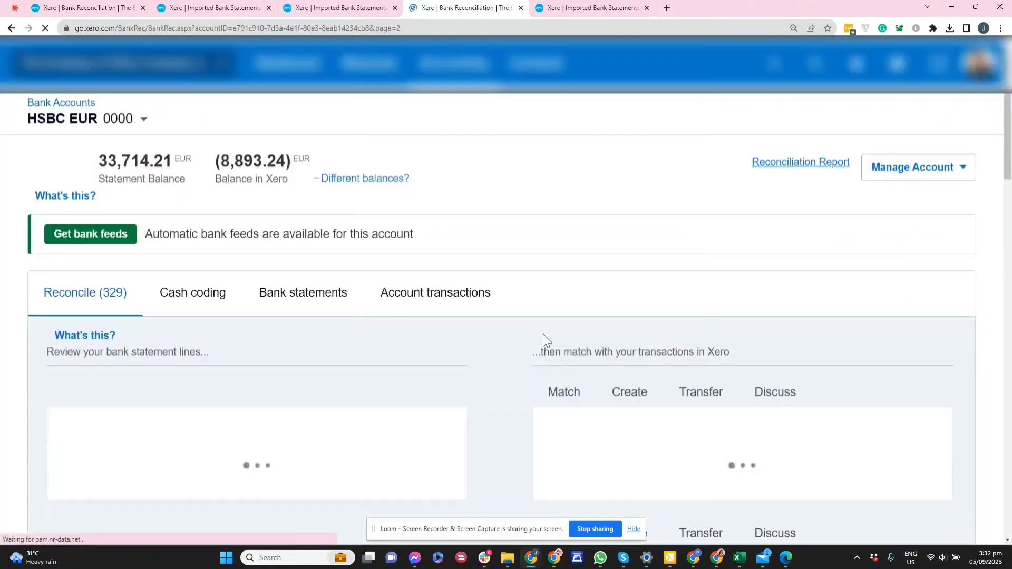
scroll(544, 318, down, 20)
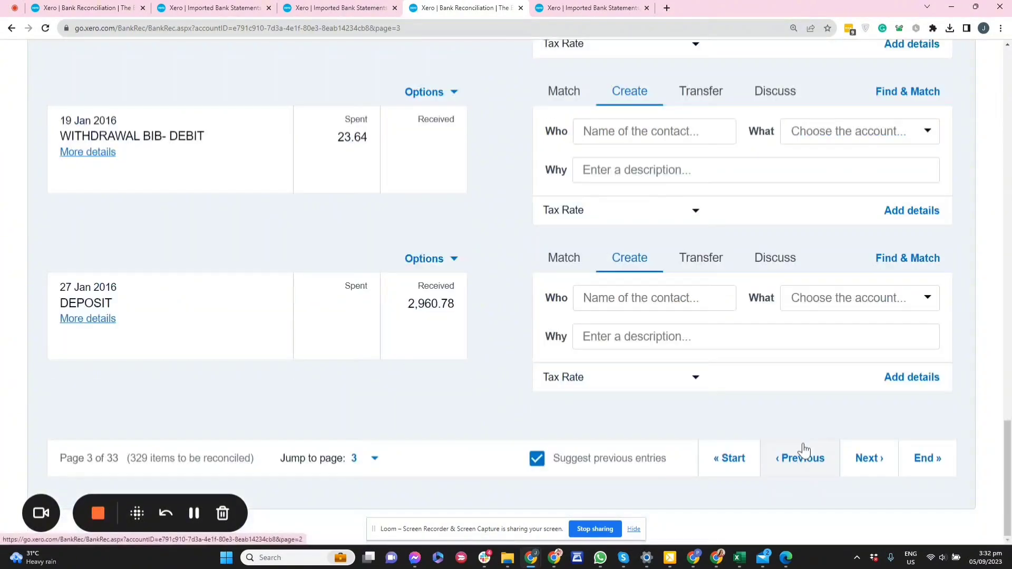
Step: Record the EUR account's 19 Jan 2016 WITHDRAWAL BIB- DEBIT line as a transfer to HSBC Savings HKD
scroll(649, 359, up, 2)
click(706, 201)
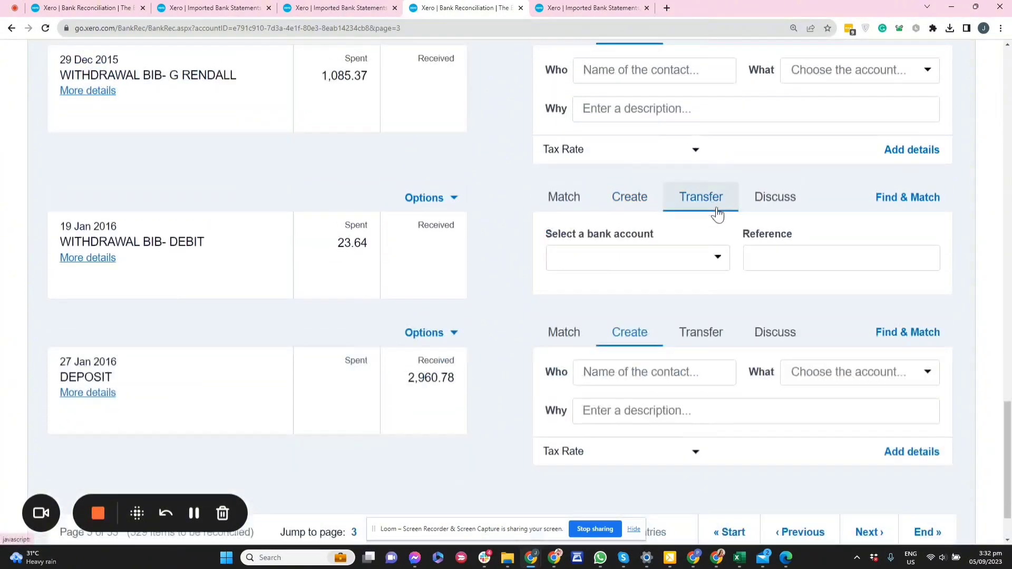
click(718, 265)
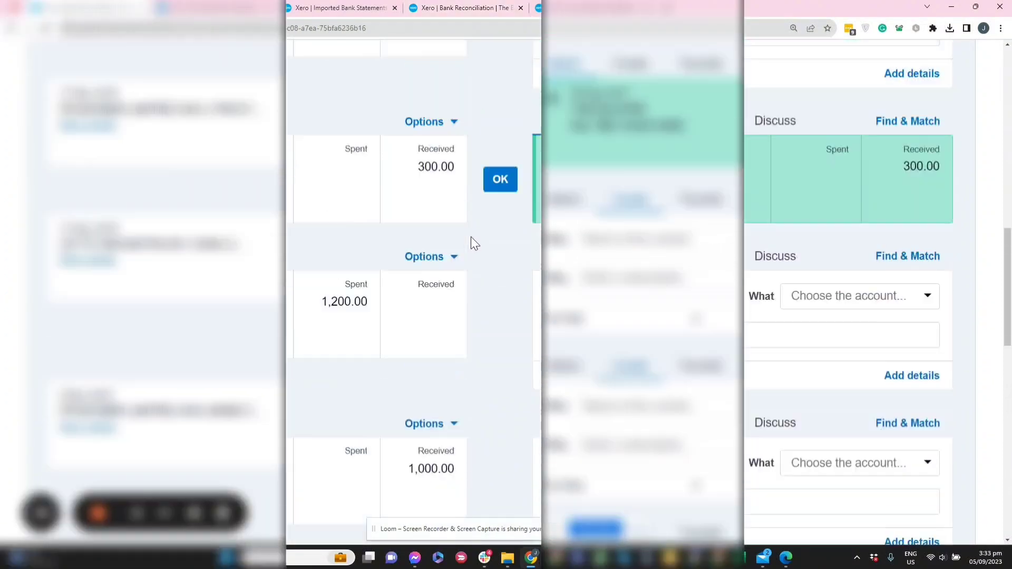
scroll(470, 239, up, 8)
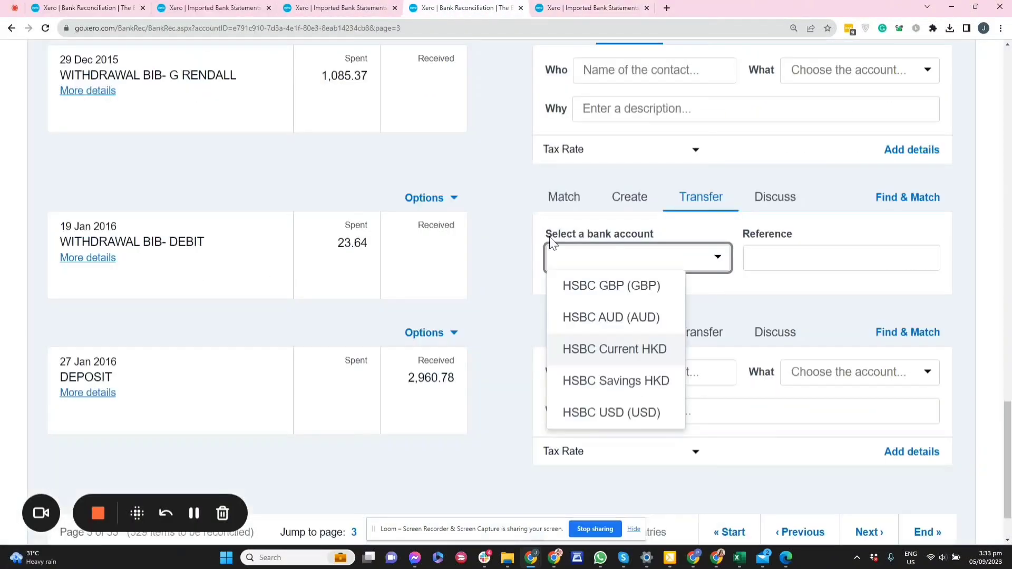
click(606, 392)
Step: Set the converted transfer amount to 200 HKD and reconcile the 19 Jan 2016 withdrawal
scroll(465, 380, down, 2)
click(375, 360)
text(200)
scroll(377, 337, down, 2)
key(BackSpace)
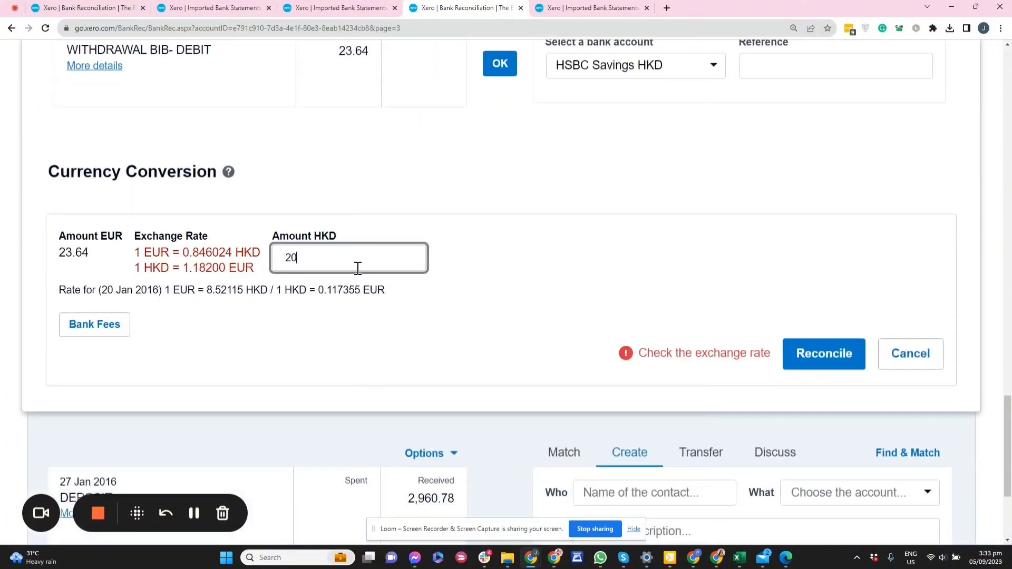
key(BackSpace)
key(BackSpace)
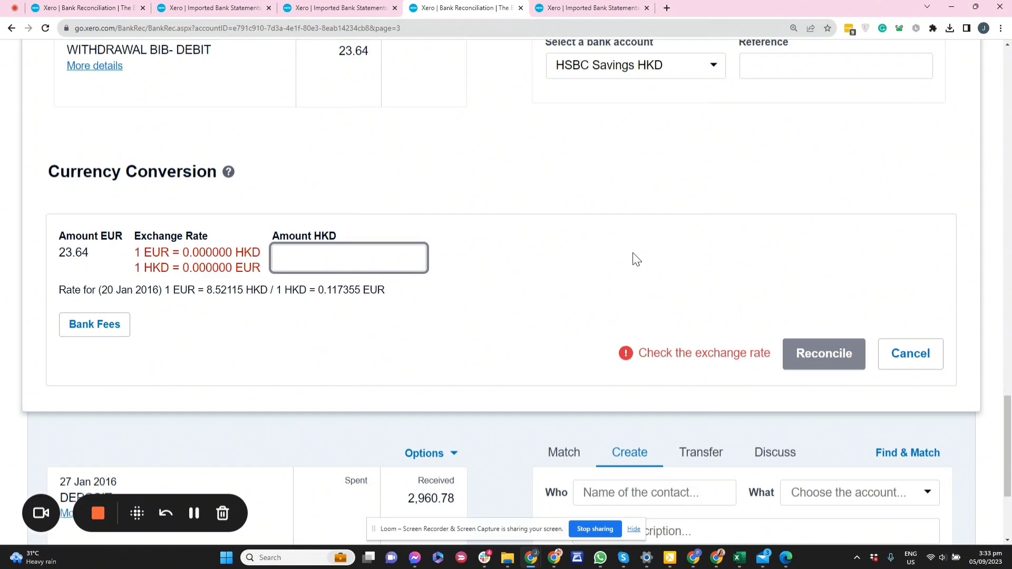
text(1)
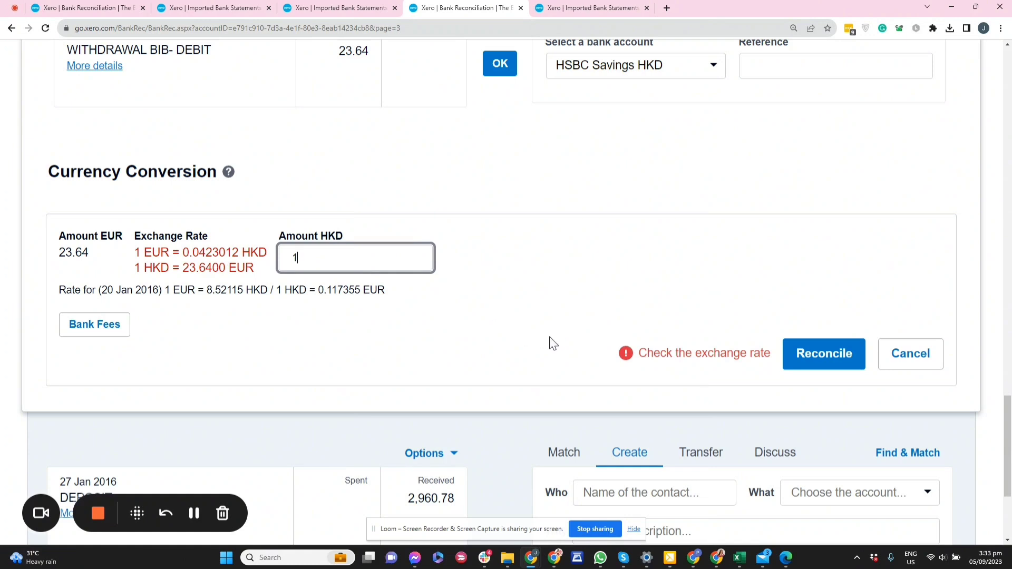
key(BackSpace)
text(200)
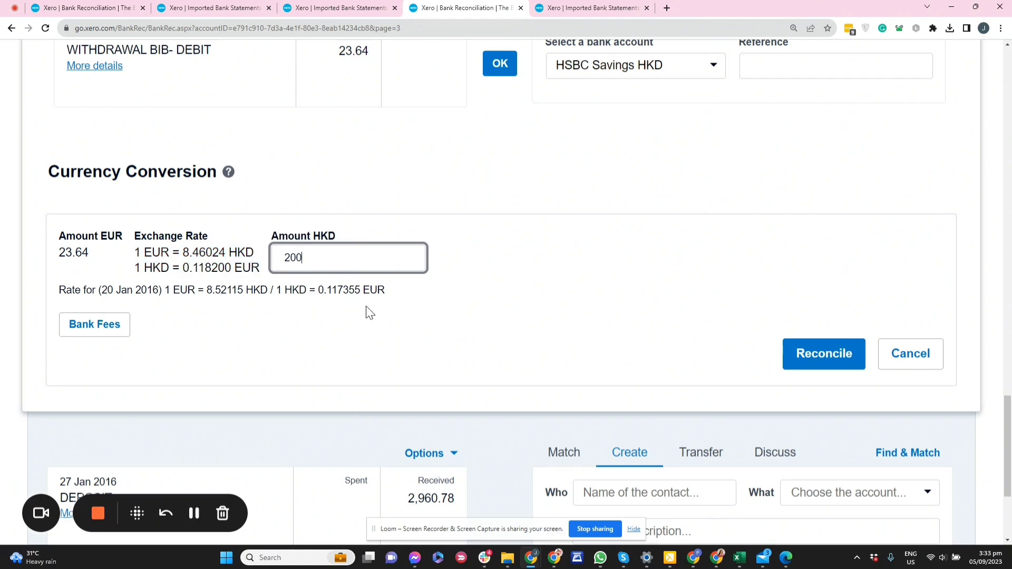
click(826, 354)
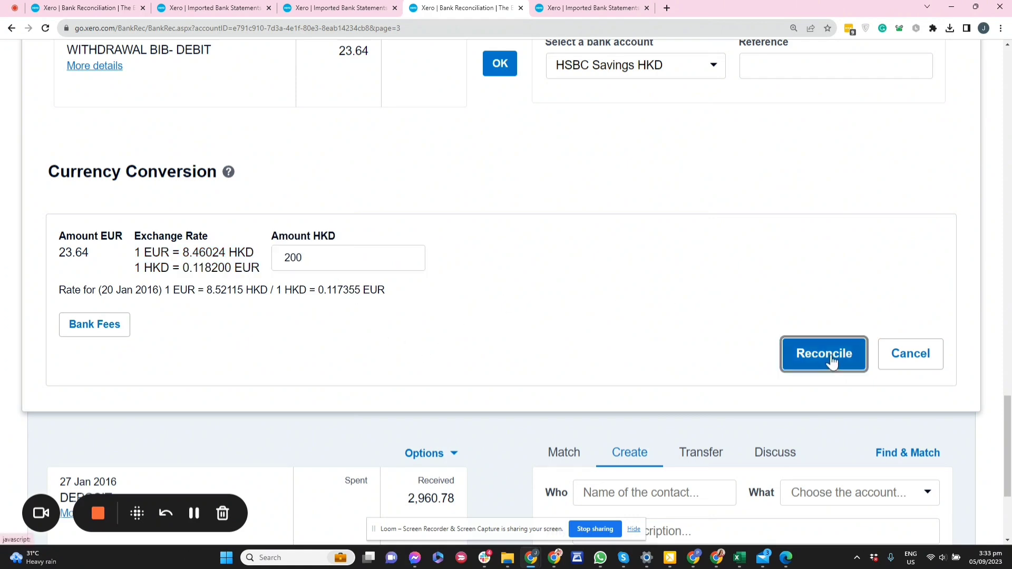
Step: Advance the EUR account's reconcile list to page 5 and check the dates of its first lines
scroll(753, 330, down, 1)
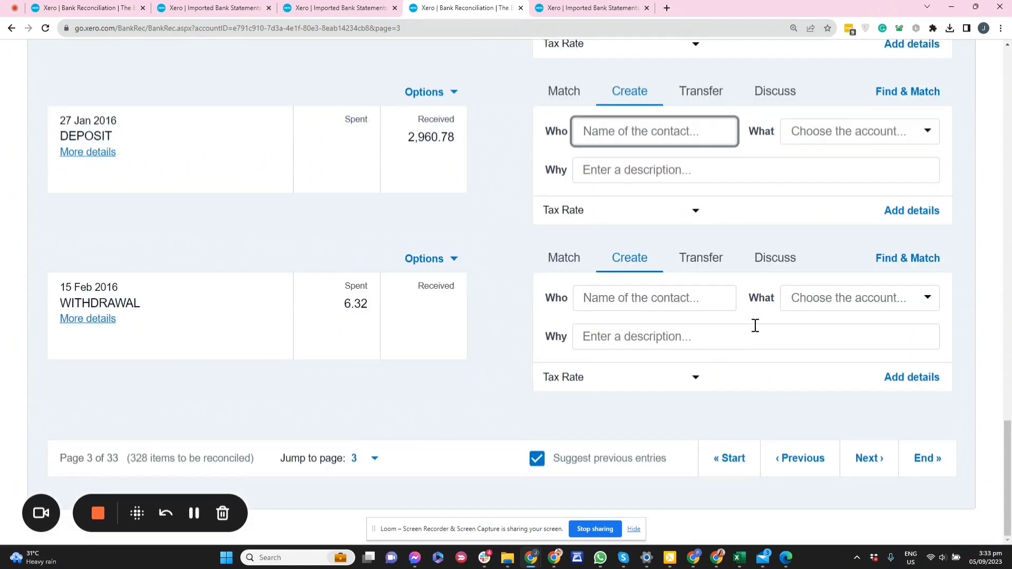
click(869, 460)
click(870, 459)
drag(1006, 428, 944, 118)
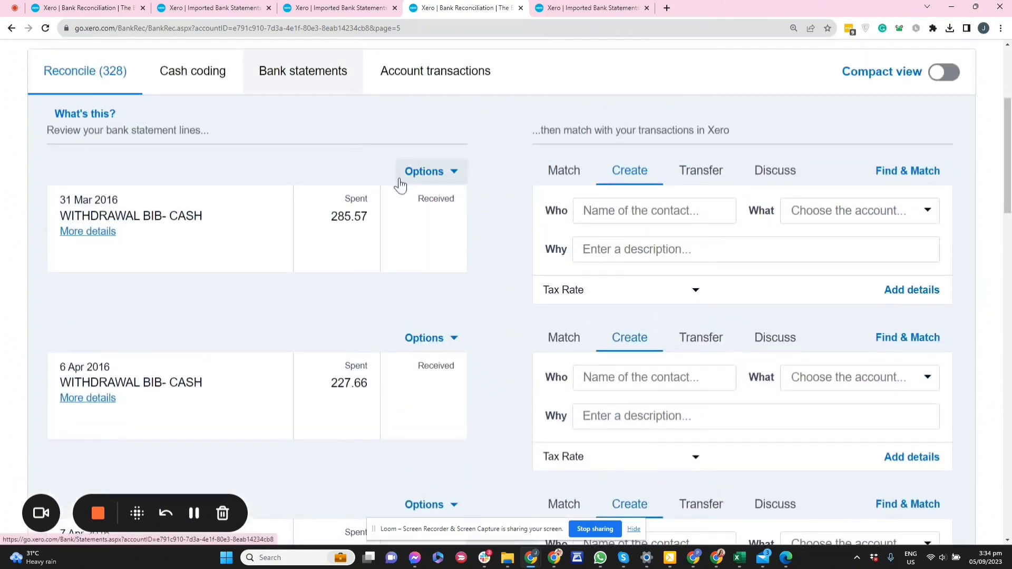
Step: Switch to the HKD account and accept the HSBC EUR bank transfer match for the 19 Jan 2016 DEBIT - GOLD/EXCHANGE CREDIT line
click(106, 13)
scroll(431, 327, down, 10)
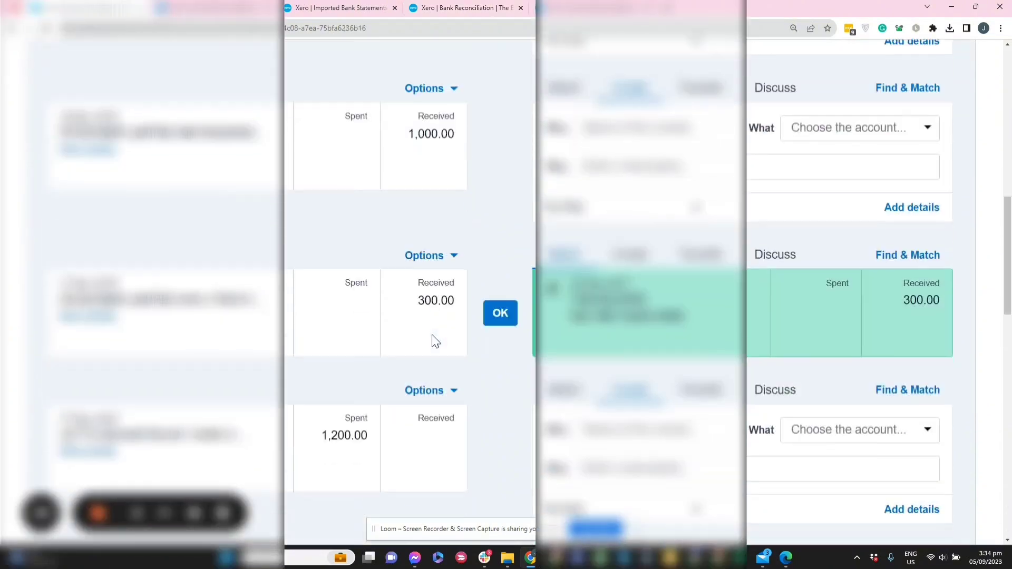
scroll(436, 340, down, 10)
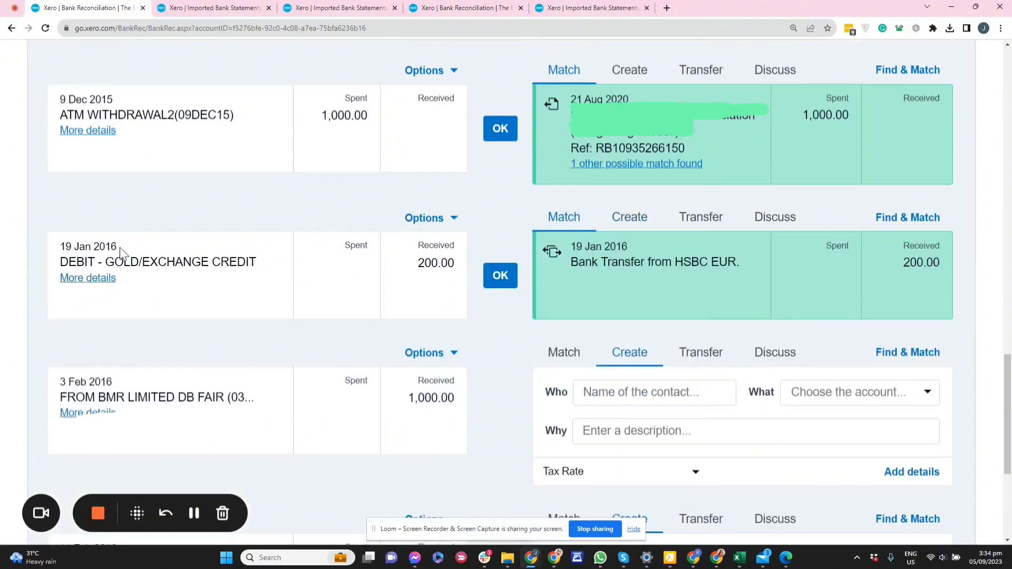
click(501, 278)
Step: Locate the 10 Mar 2016 CASH - GOLD/EXCHANGE CREDIT line on page 3 of the HKD account's reconcile list
scroll(511, 285, down, 2)
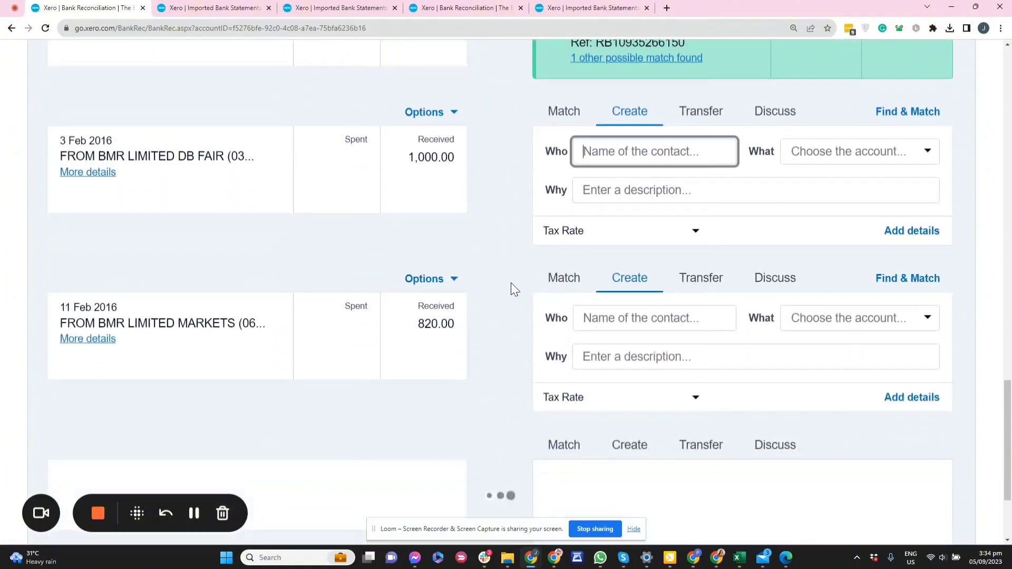
scroll(538, 284, down, 3)
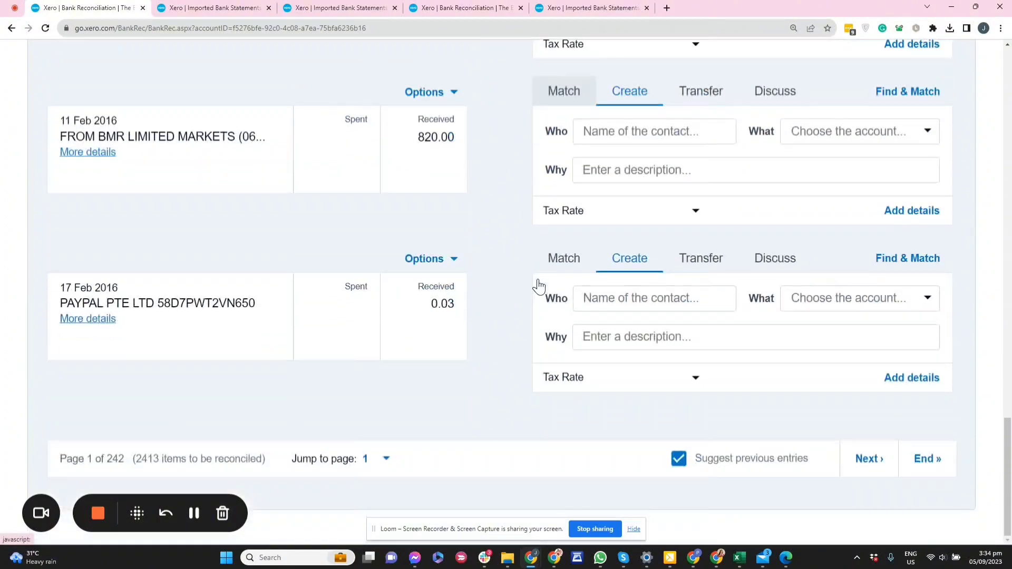
click(870, 459)
double_click(448, 265)
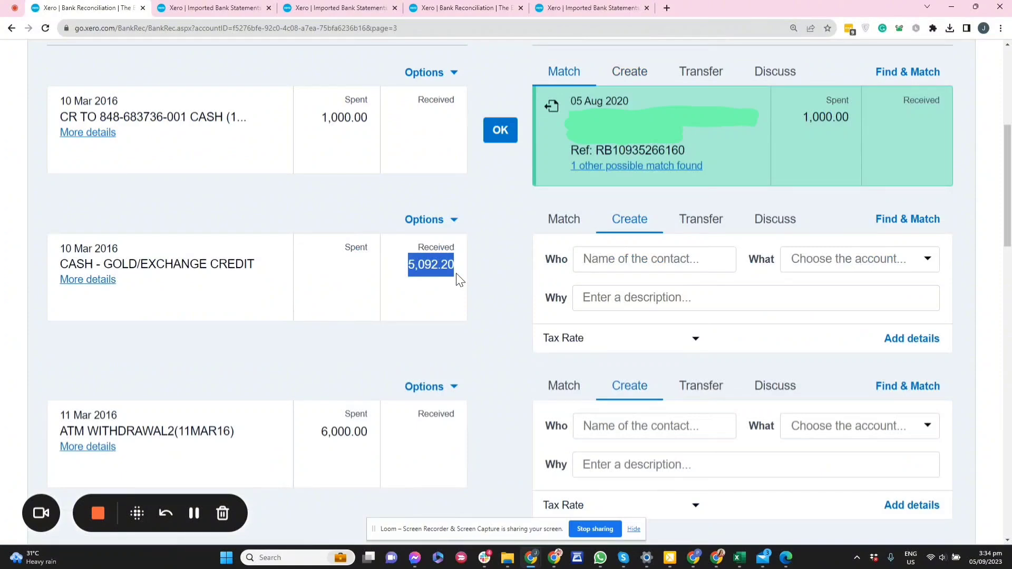
Step: Search page 5 of the EUR account's reconcile list for a counterpart to the HKD exchange credit, then go back to page 4
click(446, 8)
scroll(544, 263, down, 4)
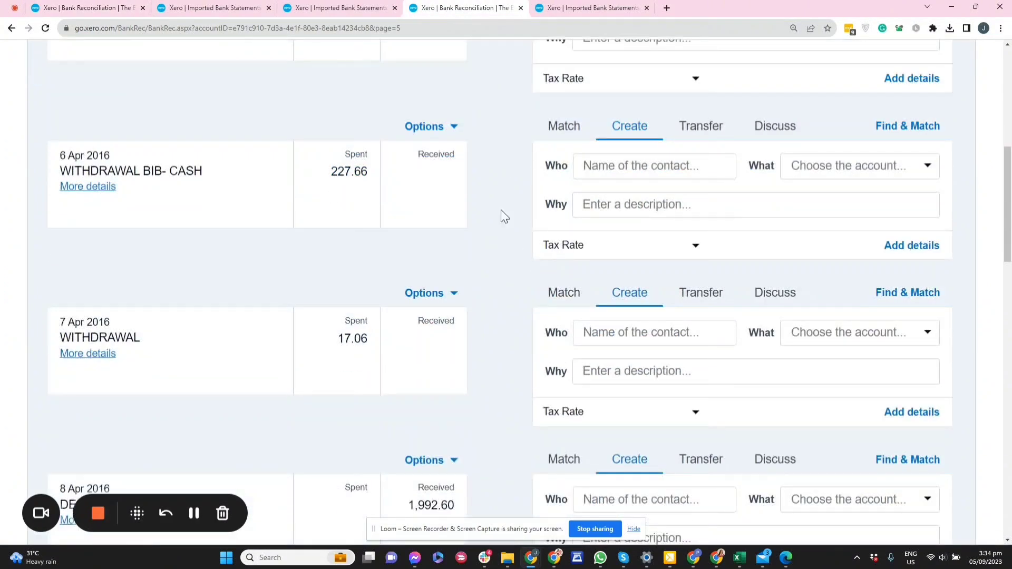
click(91, 11)
scroll(385, 211, up, 4)
scroll(385, 214, down, 6)
drag(388, 217, 472, 174)
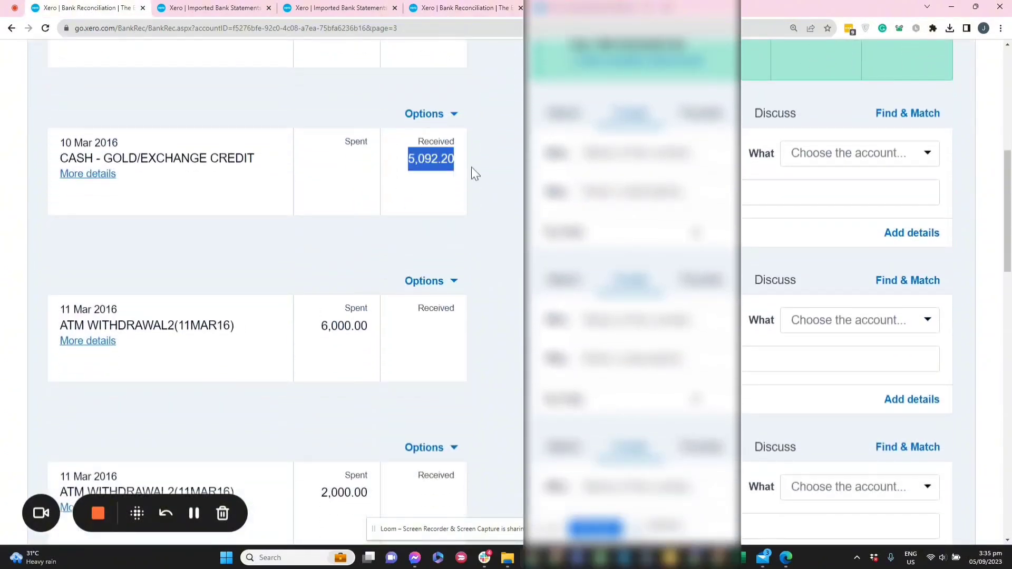
click(479, 6)
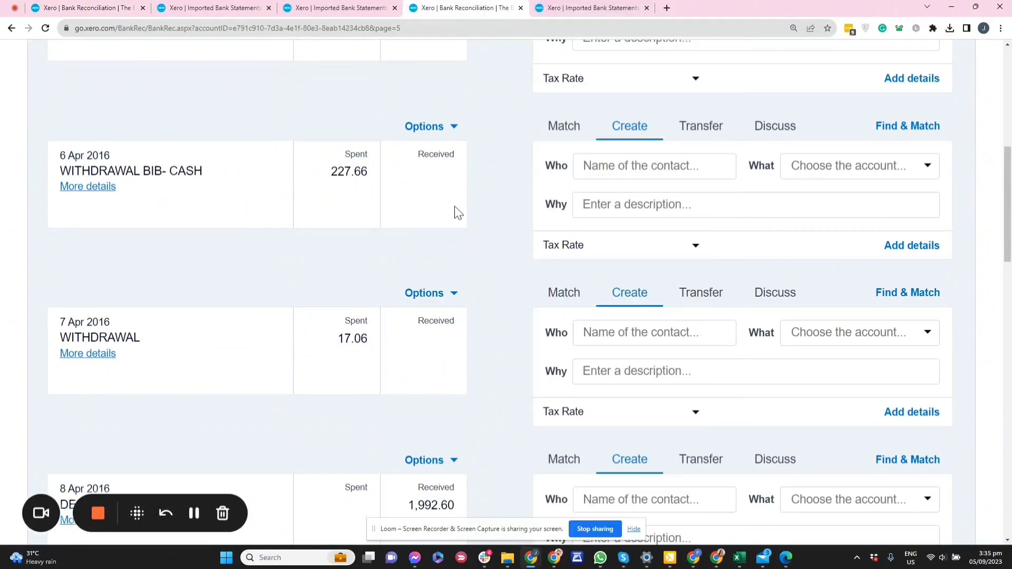
scroll(453, 206, up, 3)
scroll(635, 267, down, 20)
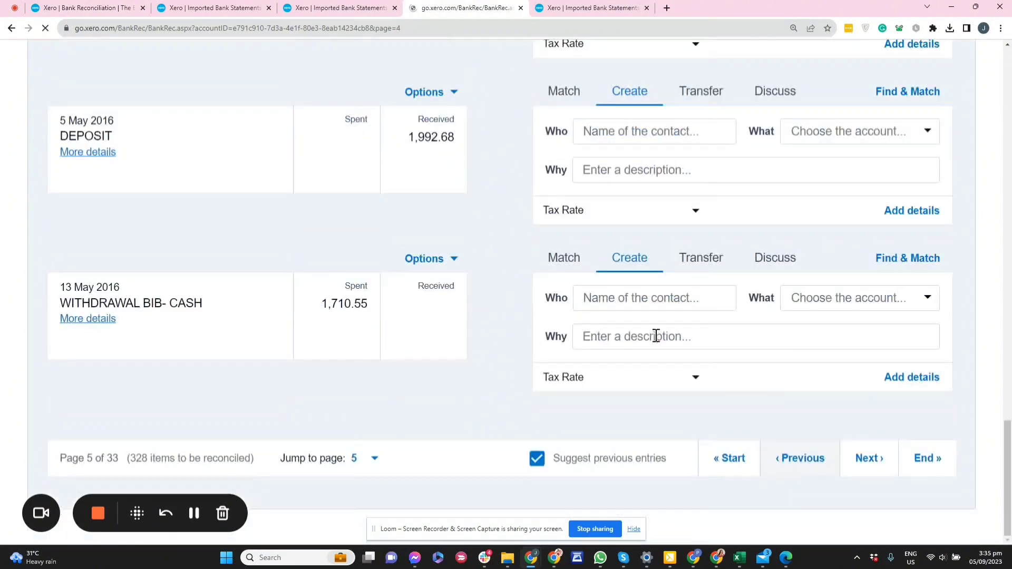
Step: Compare the HKD account's 10 Mar 2016 exchange credit with the EUR account's WITHDRAWAL BIB- CASH line of the same date on page 4
key(ctrl+1)
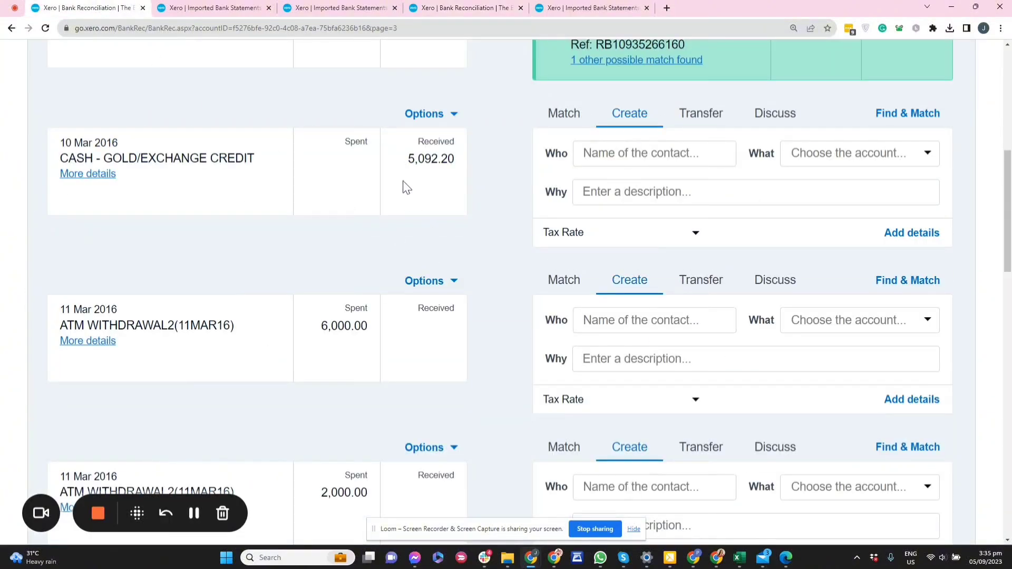
drag(404, 174, 456, 172)
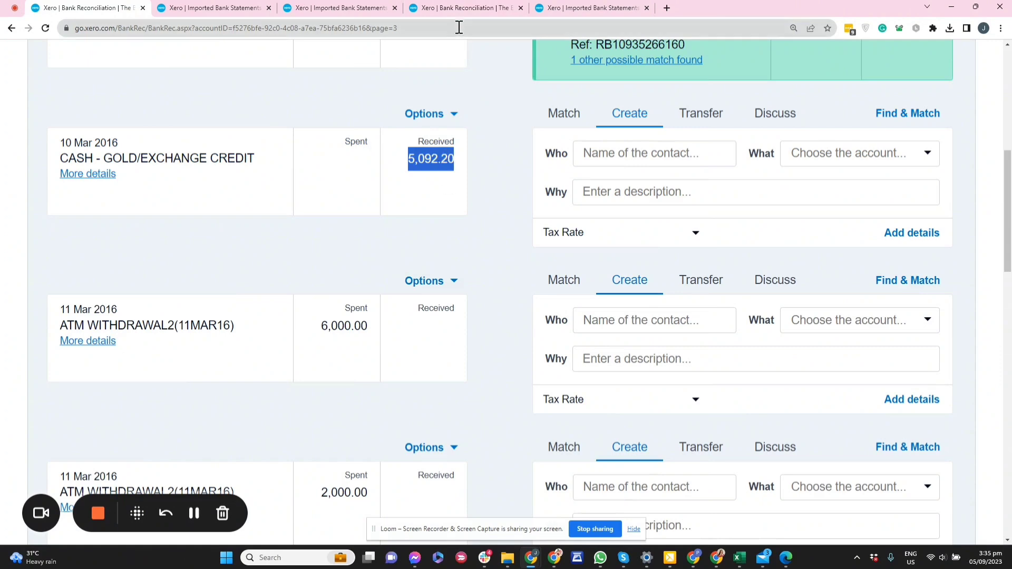
click(460, 8)
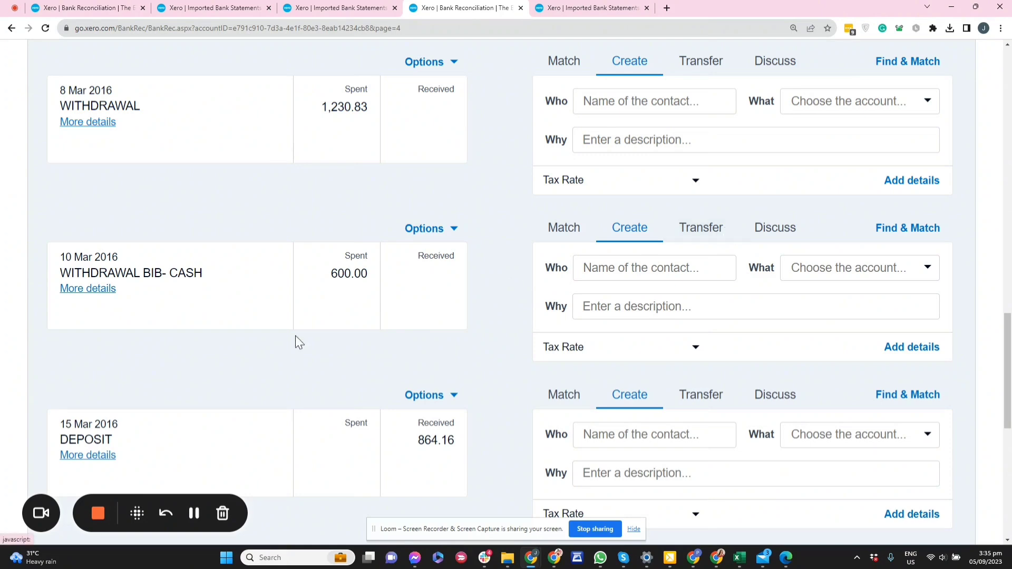
click(69, 7)
key(ctrl+4)
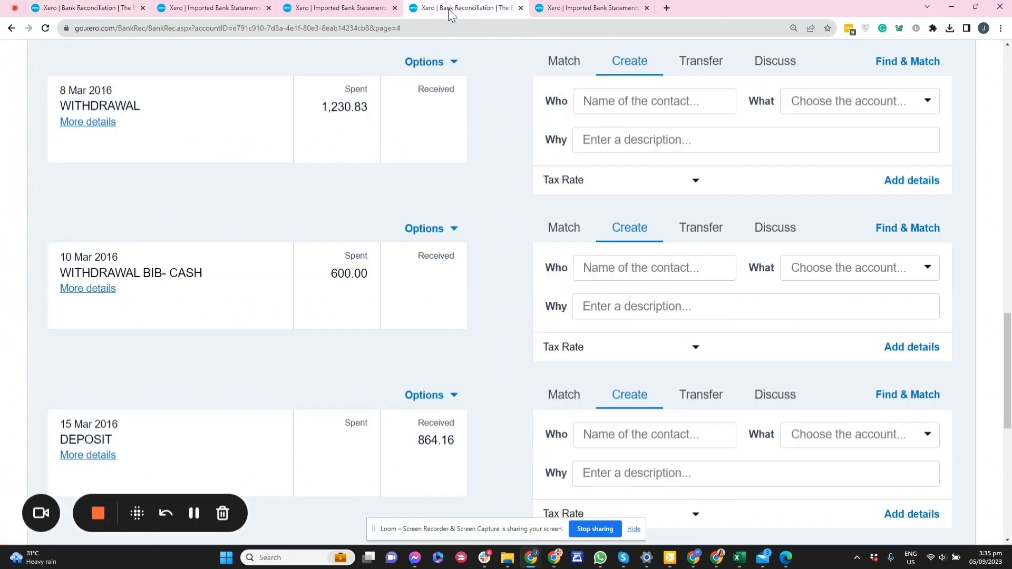
scroll(297, 288, up, 1)
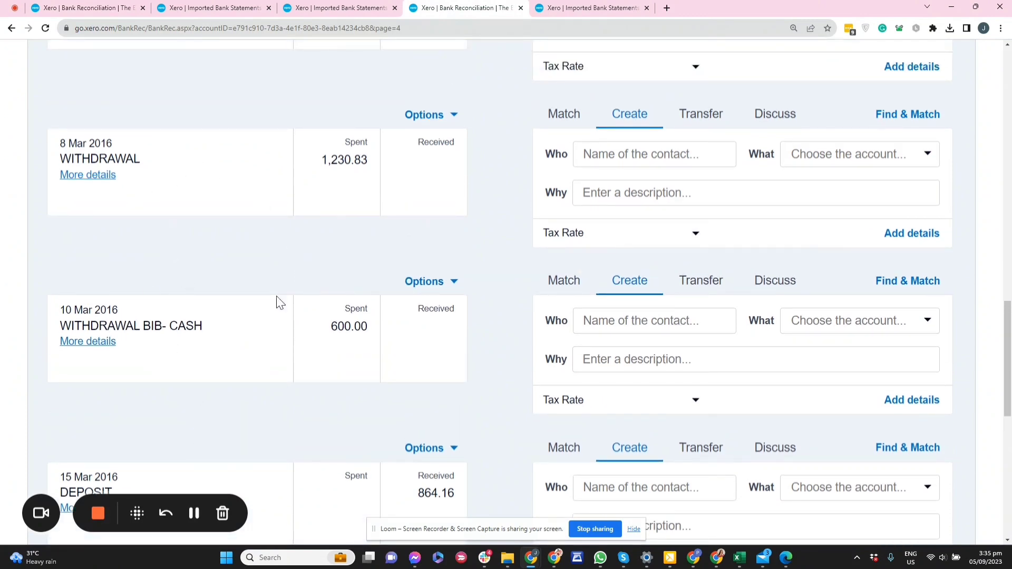
Step: Check the HSBC GBP, AUD and USD accounts' bank statements for any other entries dated 10 Mar 2016
click(218, 13)
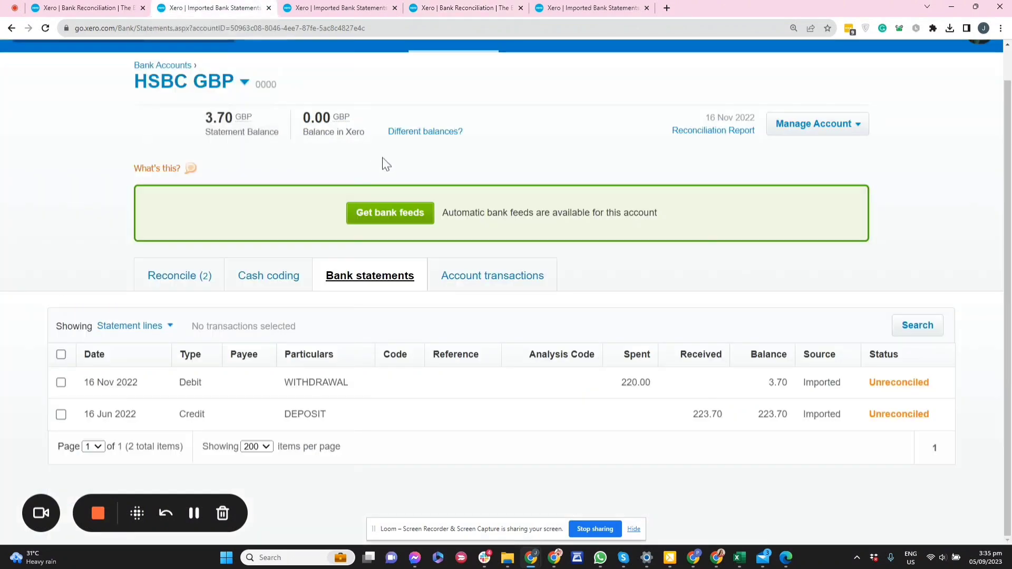
click(358, 8)
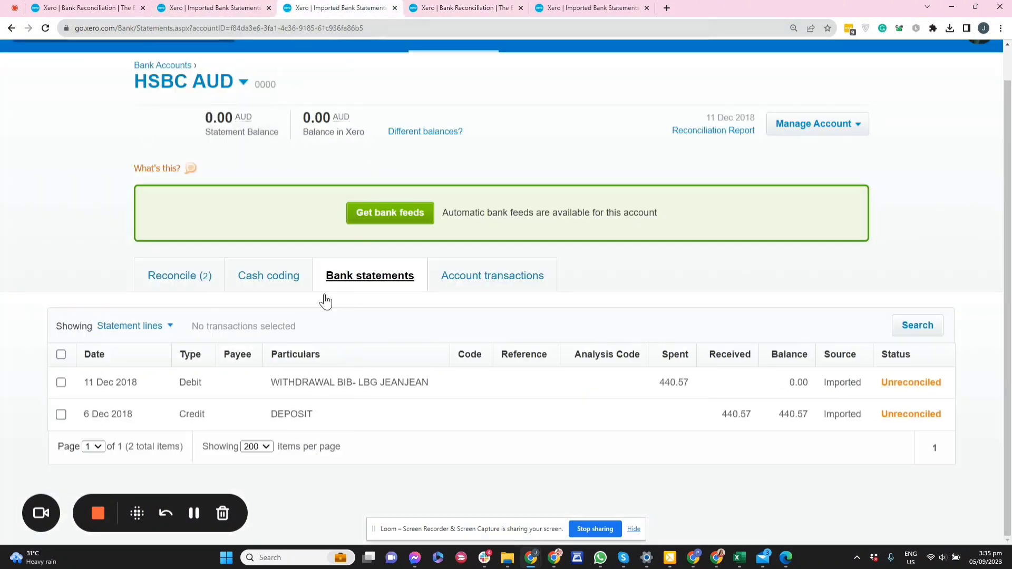
click(619, 7)
scroll(580, 215, down, 1)
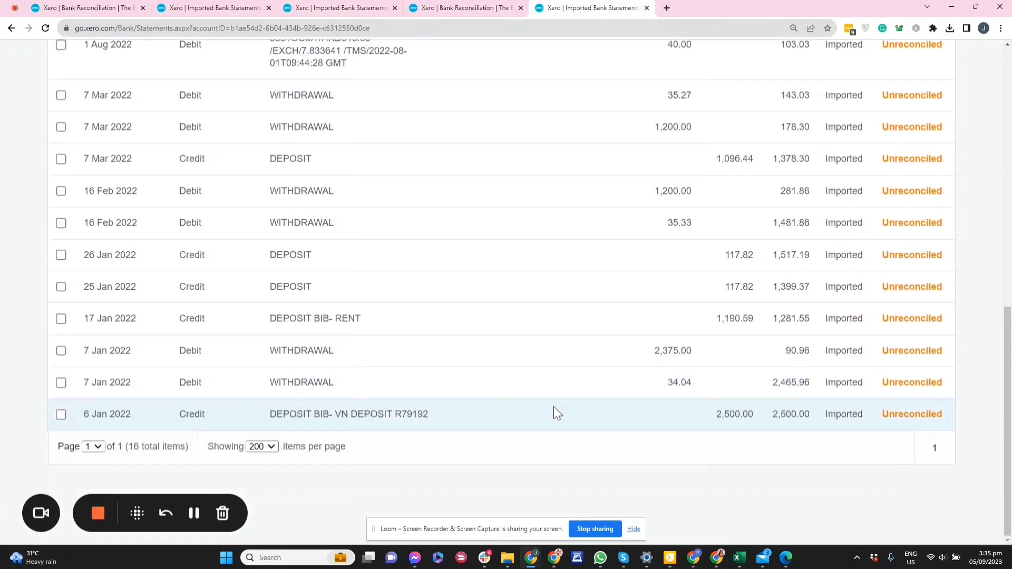
Step: Set the EUR account's 10 Mar 2016 WITHDRAWAL BIB- CASH line as a transfer to HSBC Savings HKD with an HKD amount of 5092.20
click(458, 10)
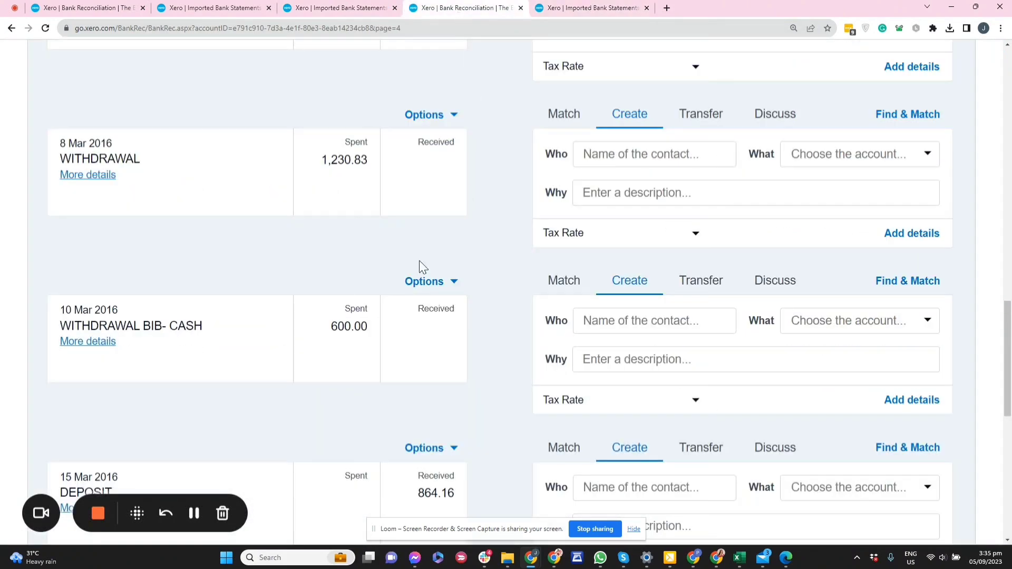
click(689, 290)
click(707, 344)
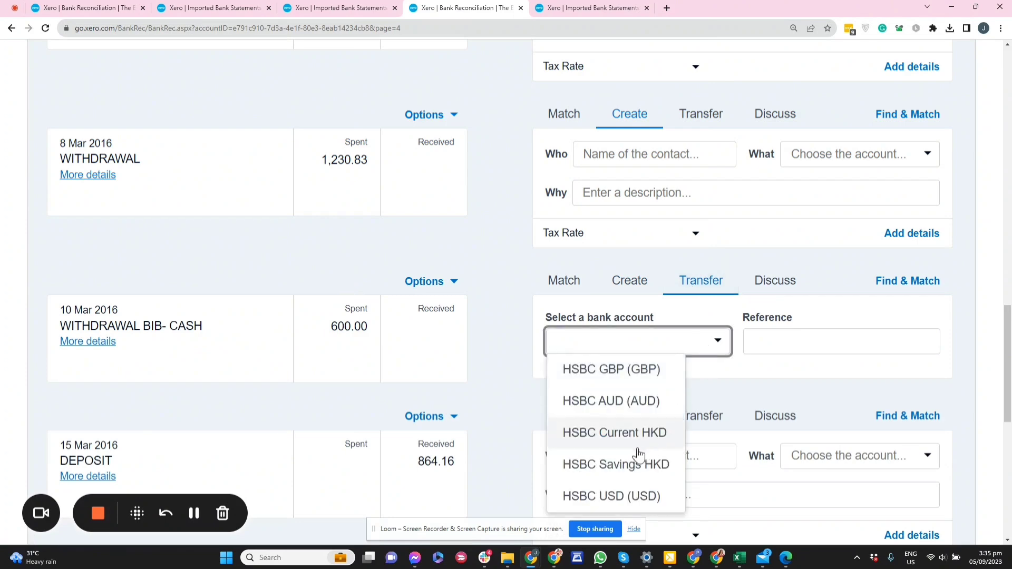
click(628, 465)
scroll(454, 411, down, 5)
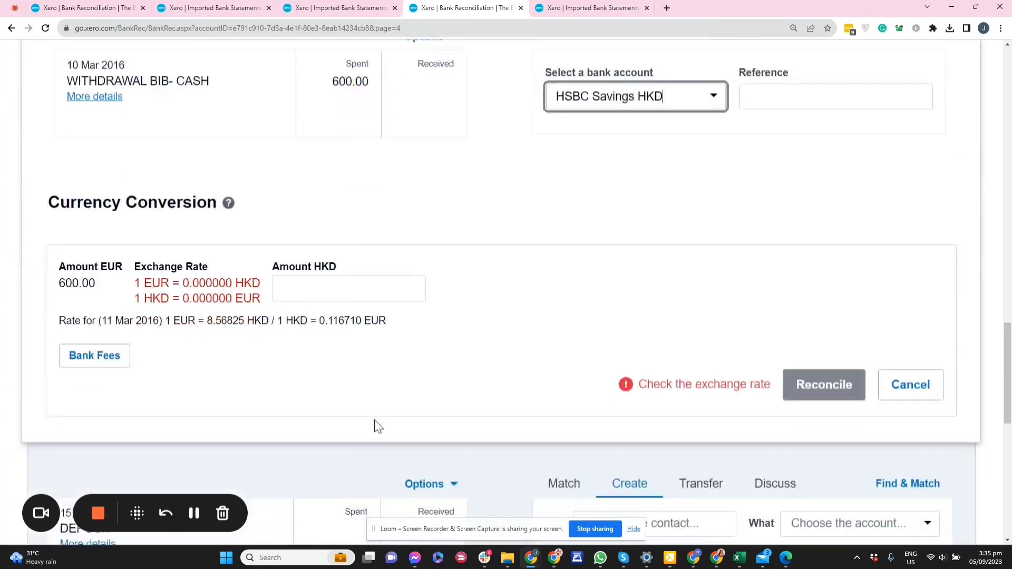
click(362, 287)
text(5092.20)
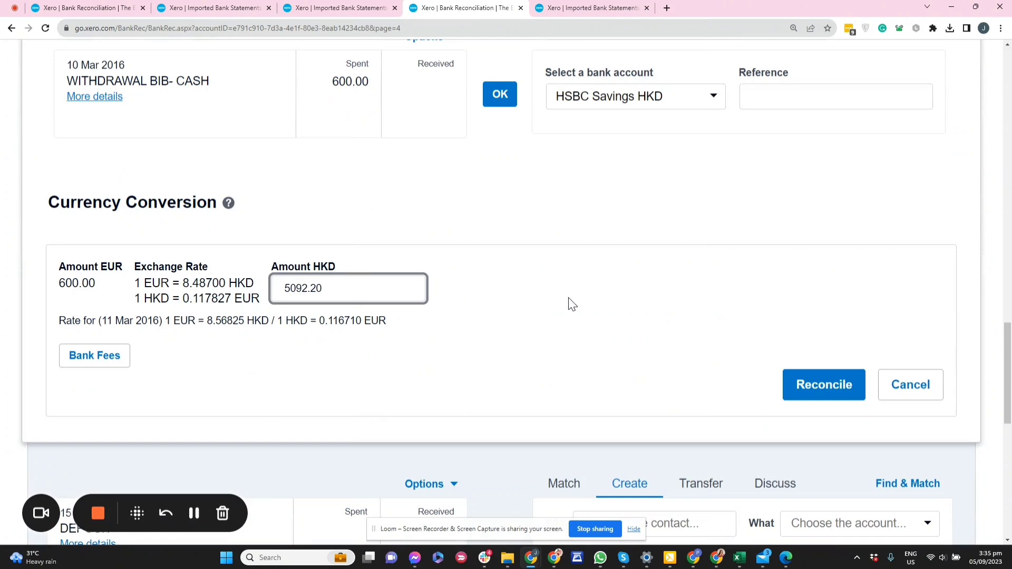
Step: Reconcile the EUR account's 10 Mar 2016 transfer and accept its match on the HKD account's CASH - GOLD/EXCHANGE CREDIT line of that date
click(82, 7)
click(448, 8)
click(827, 386)
click(82, 8)
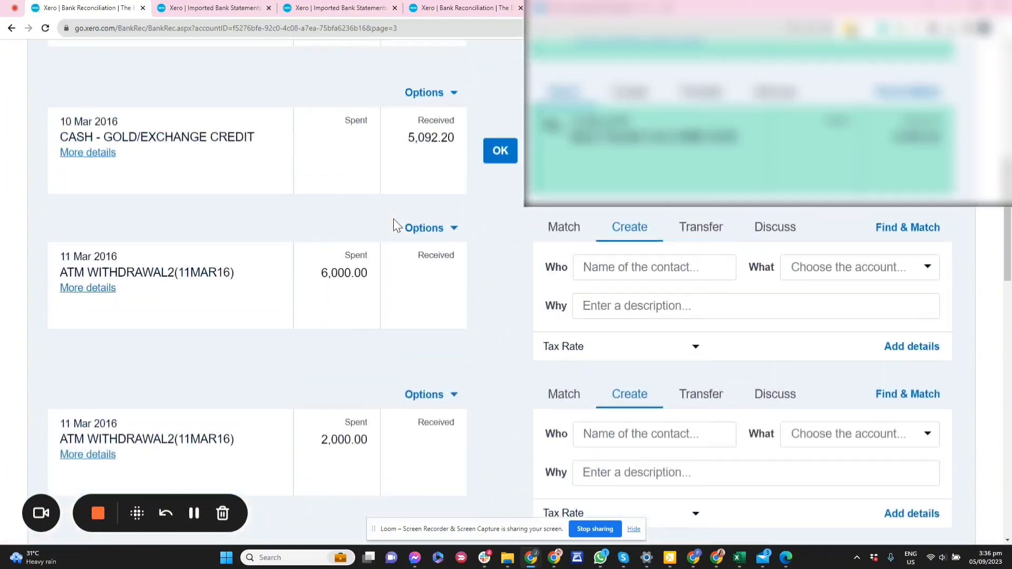
click(498, 158)
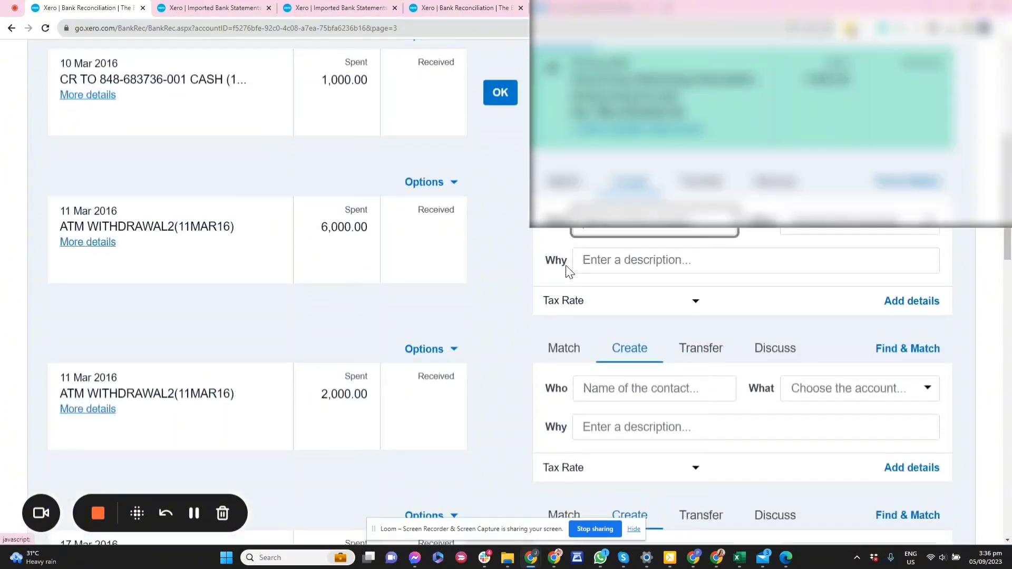
Step: Locate the HKD account's 17 Mar 2016 CASH - GOLD/EXCHANGE CREDIT line and check its received amount
scroll(567, 274, down, 5)
drag(60, 295, 166, 291)
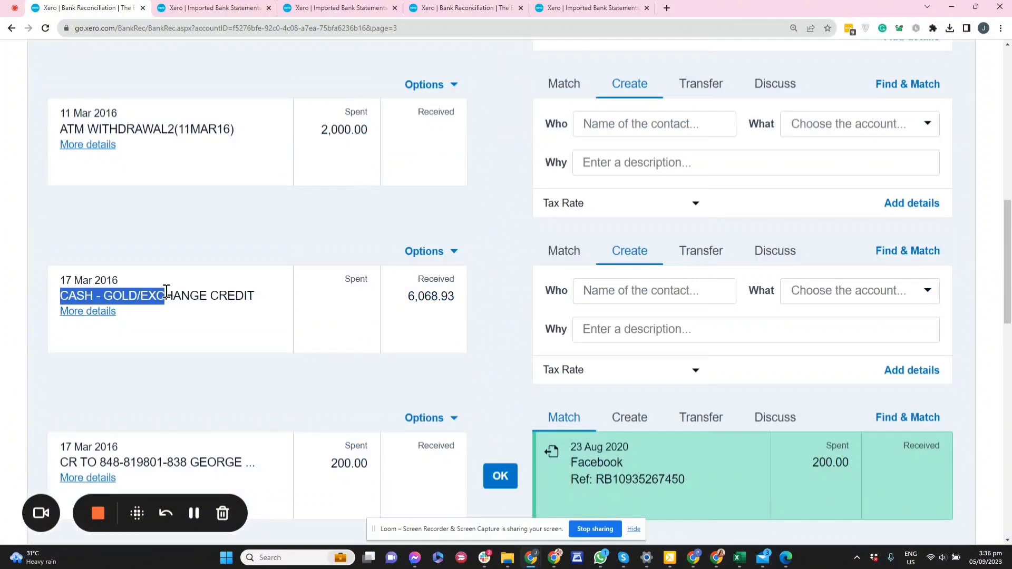
drag(406, 304, 456, 305)
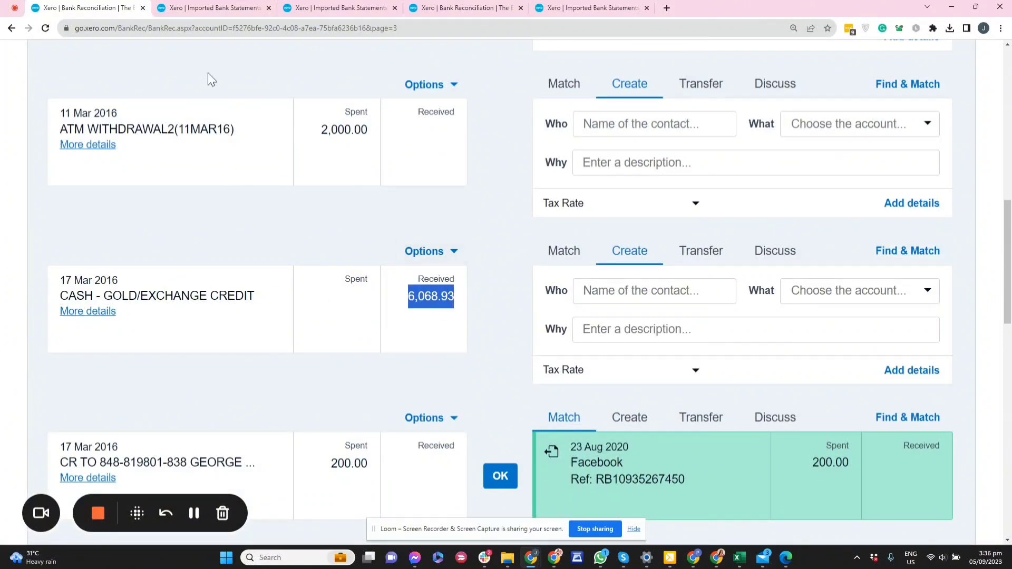
Step: Check the HSBC GBP and EUR accounts for a withdrawal dated 17 Mar 2016
click(233, 10)
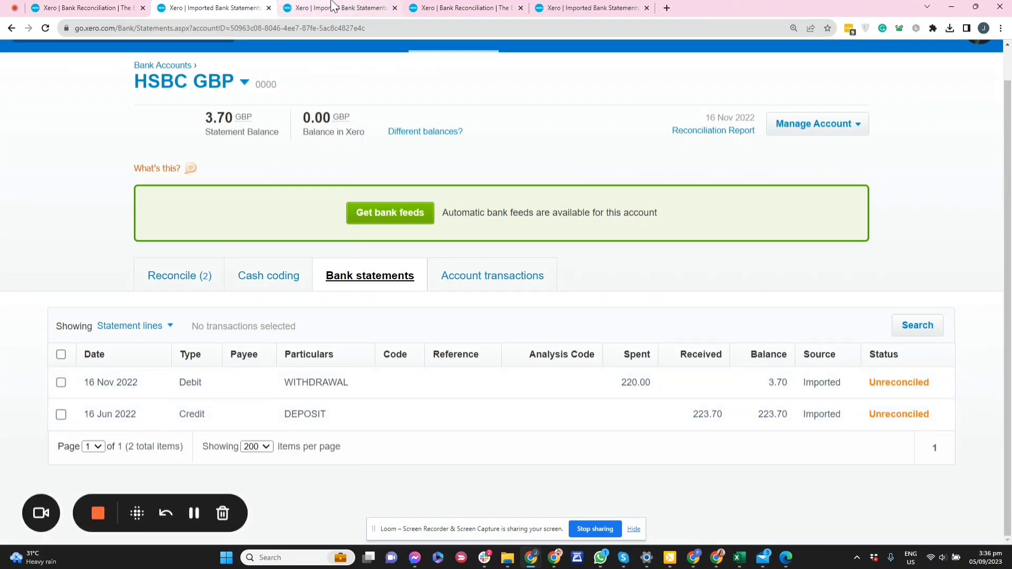
click(464, 8)
click(110, 9)
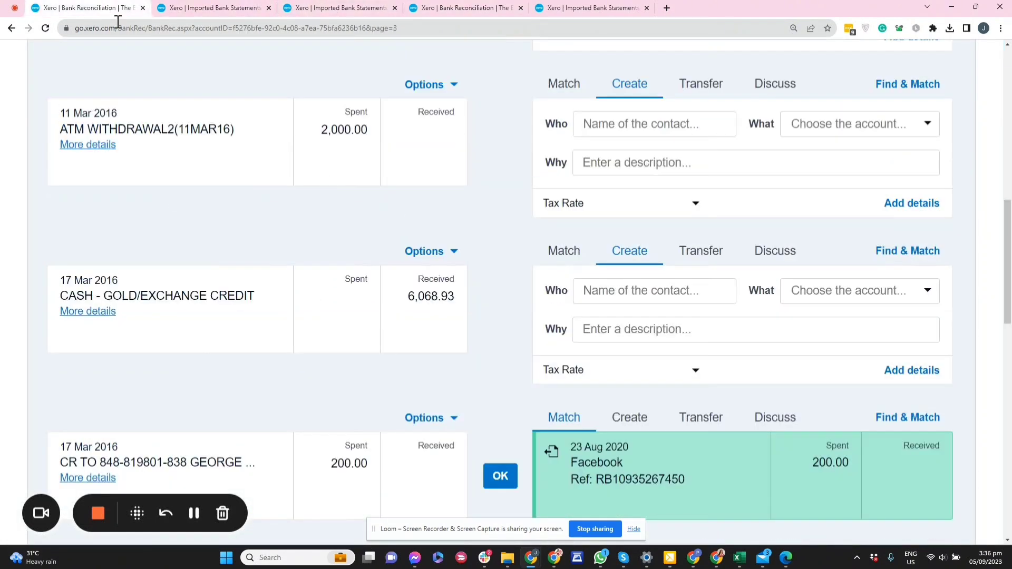
Step: Reconcile the EUR account's 17 Mar 2016 WITHDRAWAL BIB- CASH line as a transfer to HSBC Savings HKD with an HKD amount of 6068.93
drag(409, 302, 451, 303)
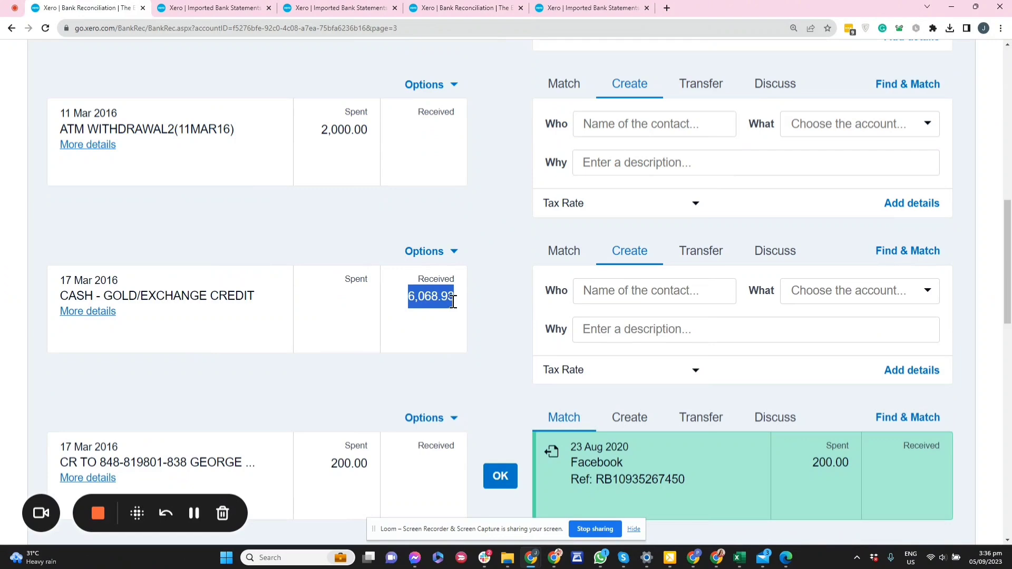
key(ctrl+4)
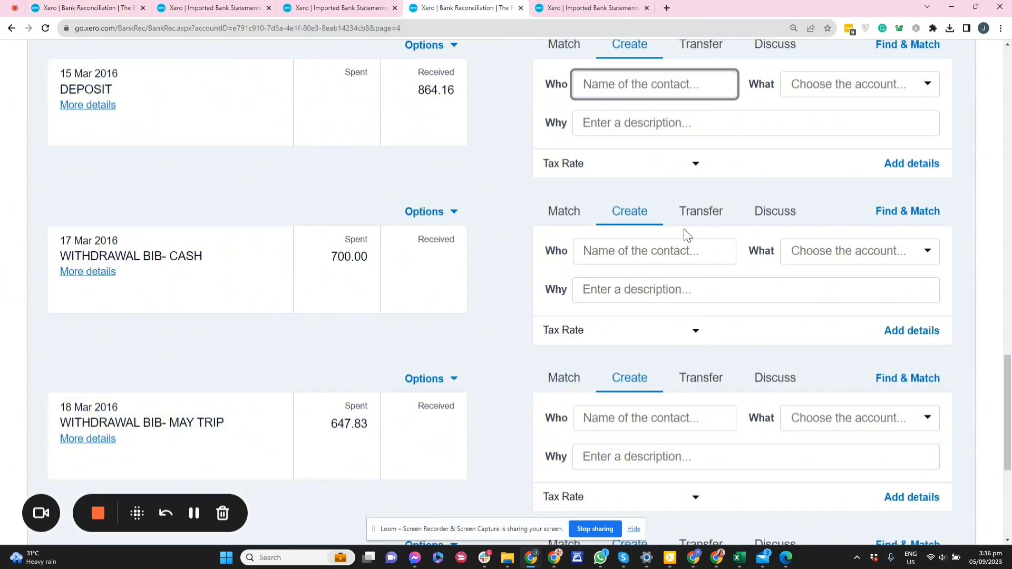
click(701, 211)
click(706, 275)
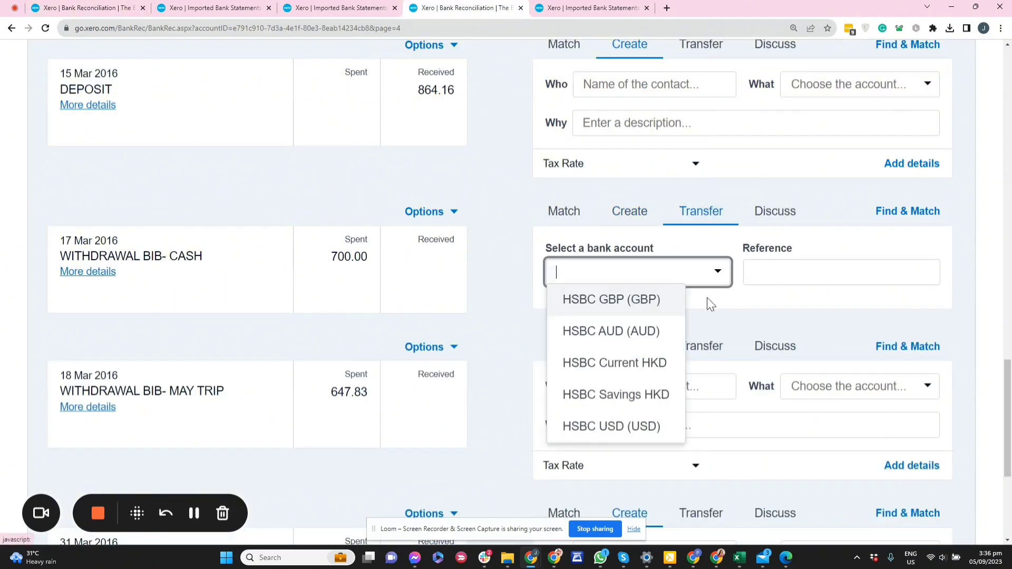
click(630, 395)
click(337, 476)
text(6068.93)
scroll(554, 361, down, 3)
click(830, 366)
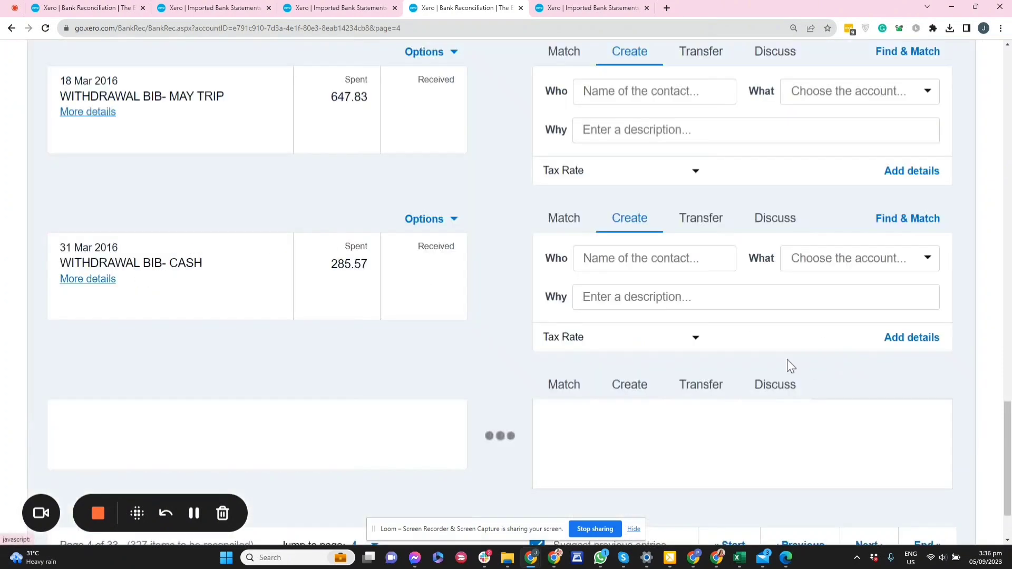
Step: Reload the HKD account's reconciliation page and accept the match on its 17 Mar 2016 CASH - GOLD/EXCHANGE CREDIT line
scroll(654, 329, down, 3)
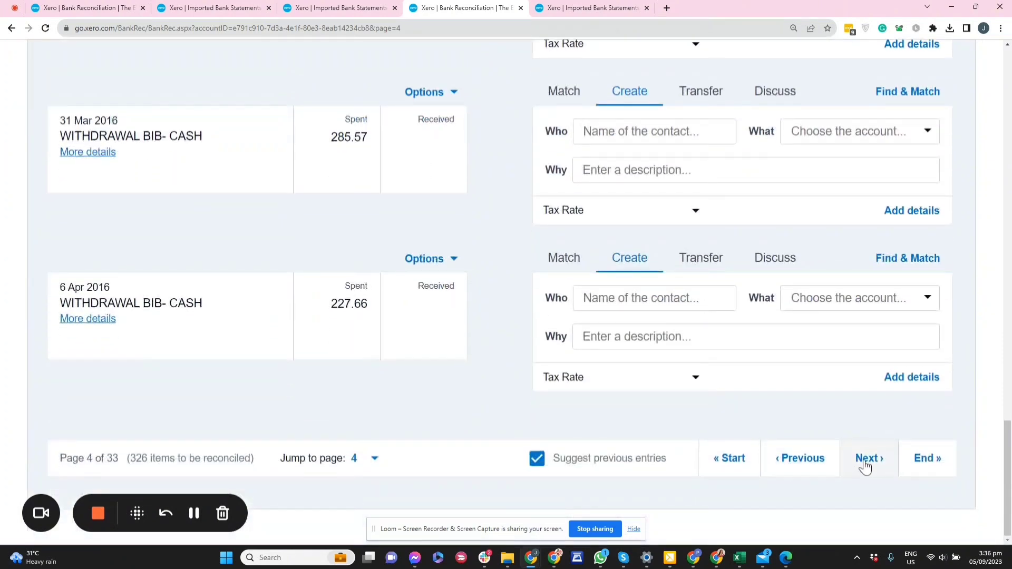
click(58, 8)
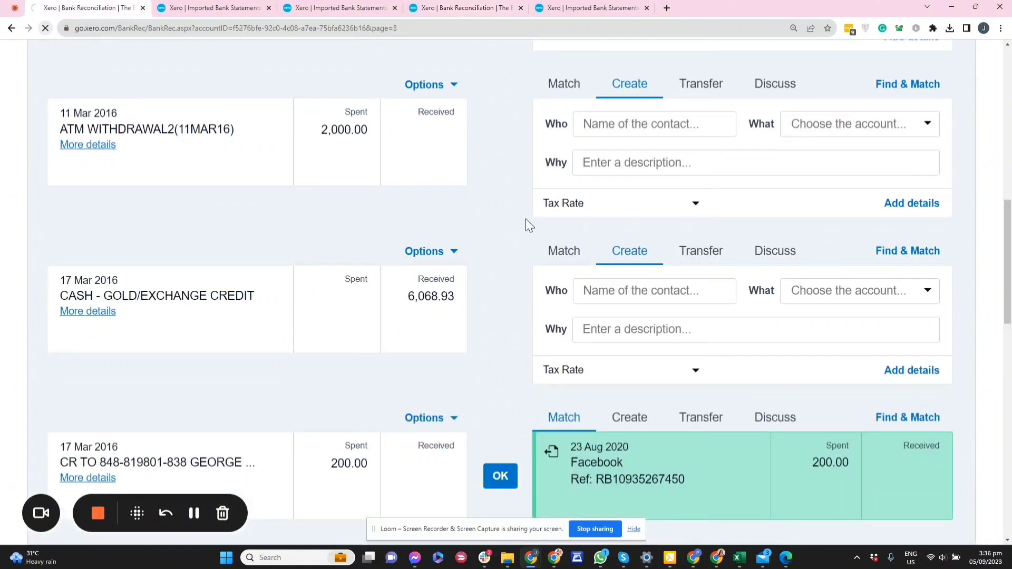
scroll(524, 217, down, 3)
click(502, 180)
Step: Locate the HKD account's 31 Mar 2016 CASH - GOLD/EXCHANGE CREDIT line and check the EUR, GBP, AUD and USD accounts for entries of that date
scroll(515, 187, down, 1)
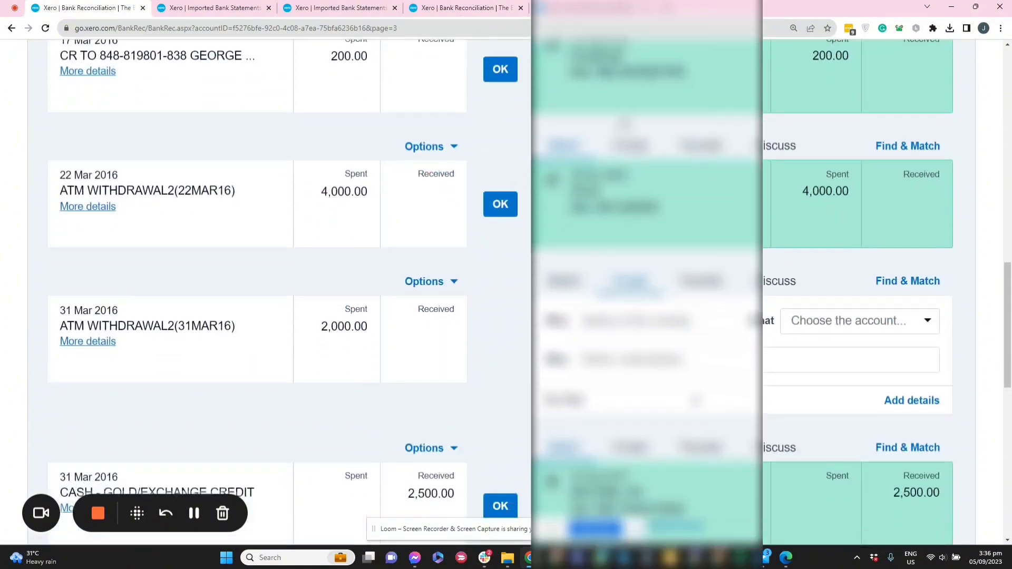
scroll(503, 290, up, 2)
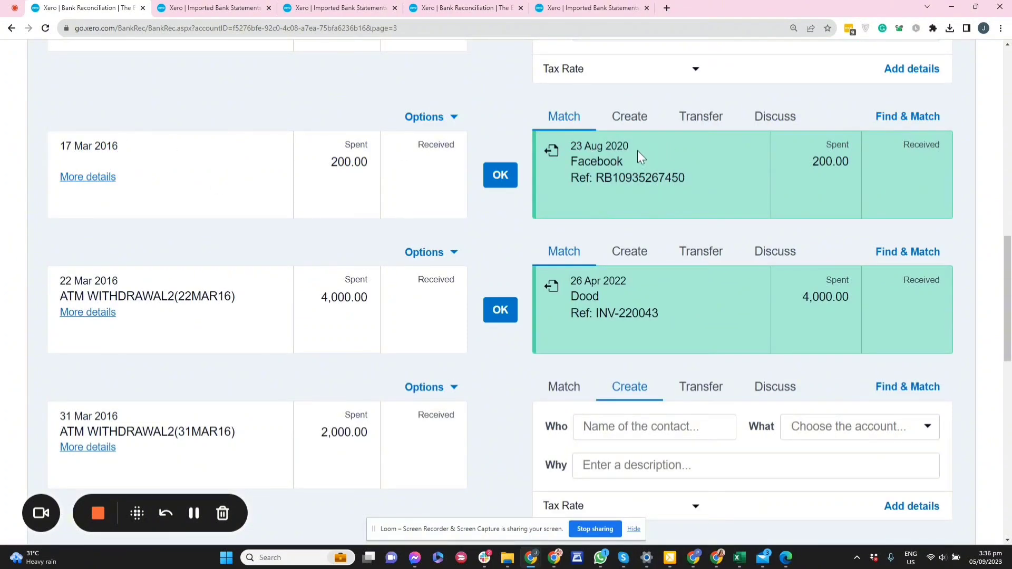
scroll(666, 259, down, 4)
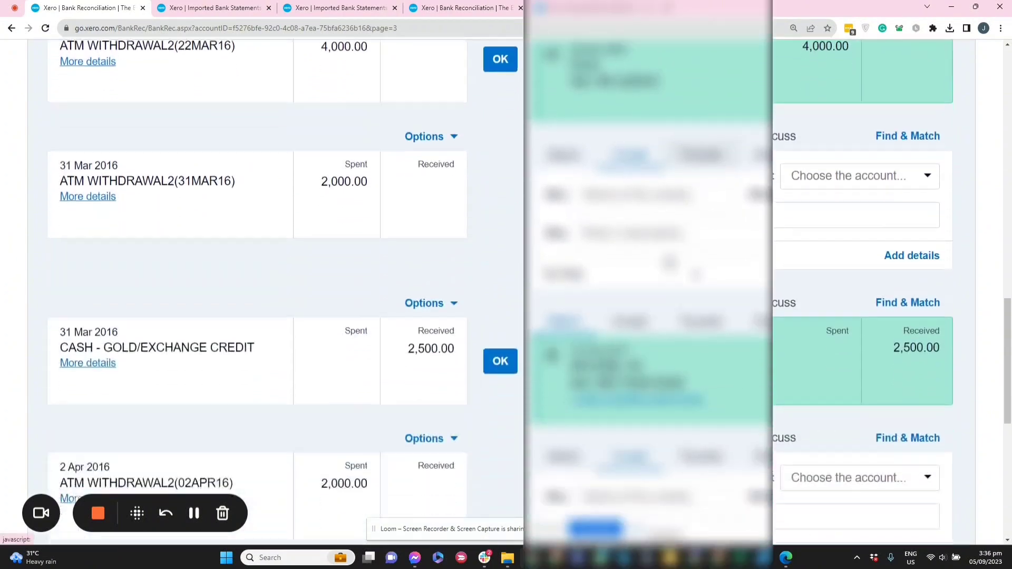
scroll(448, 249, down, 3)
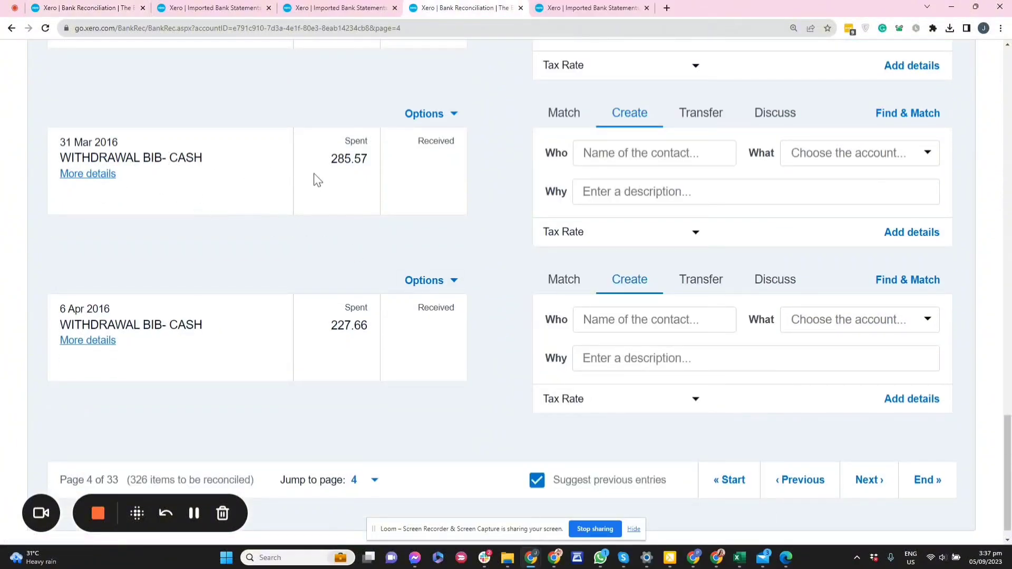
scroll(339, 172, up, 2)
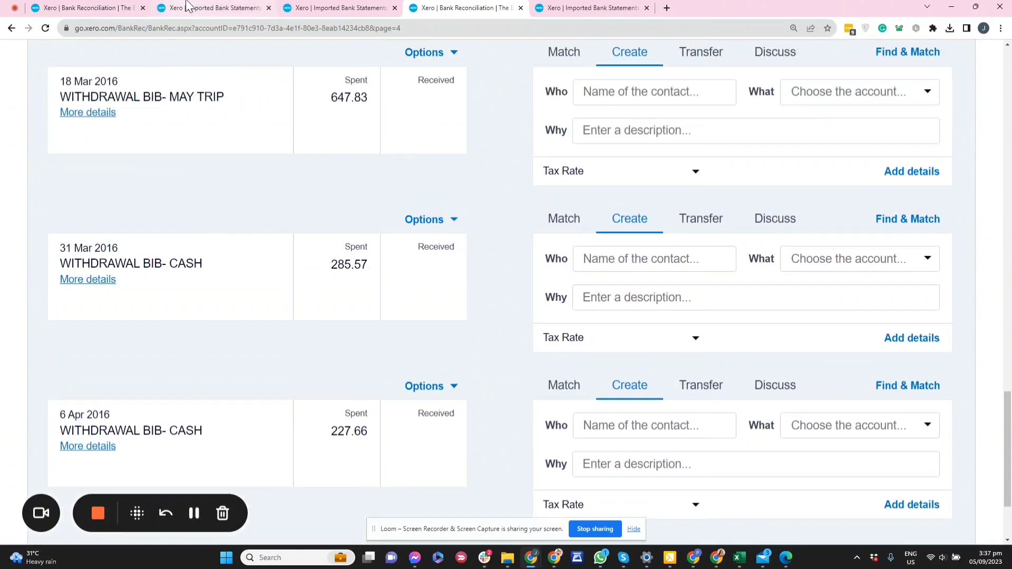
click(187, 8)
click(325, 8)
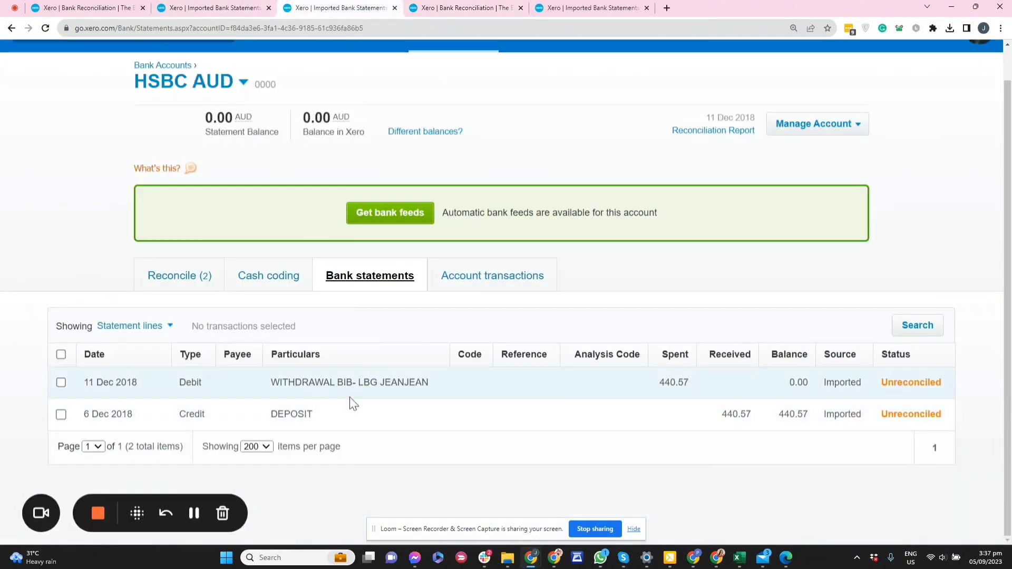
click(584, 7)
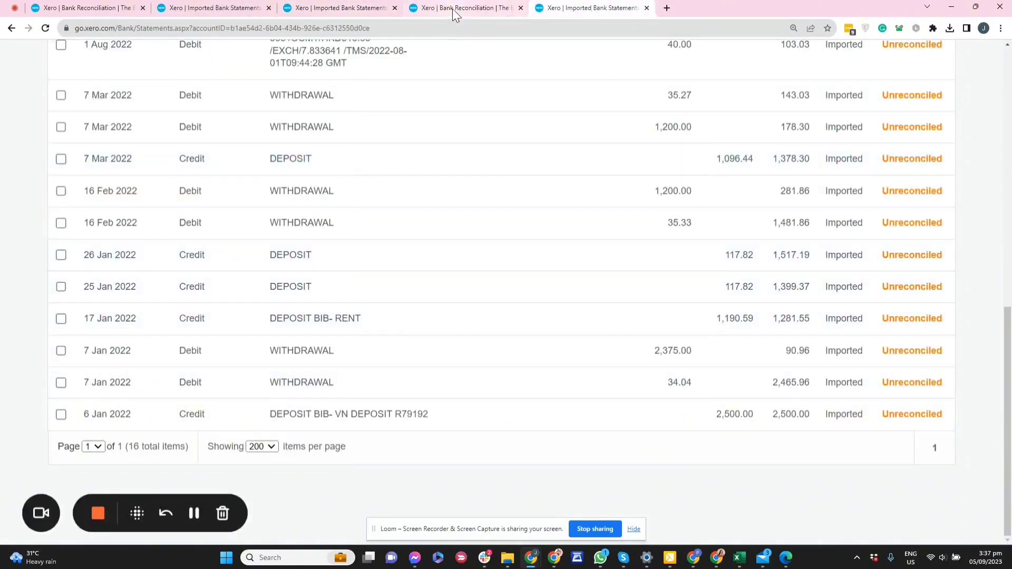
Step: Reconcile the EUR account's 31 Mar 2016 WITHDRAWAL BIB- CASH line as a transfer to HSBC Savings HKD with an HKD amount of 2500.00
click(454, 11)
click(700, 219)
click(708, 285)
click(612, 402)
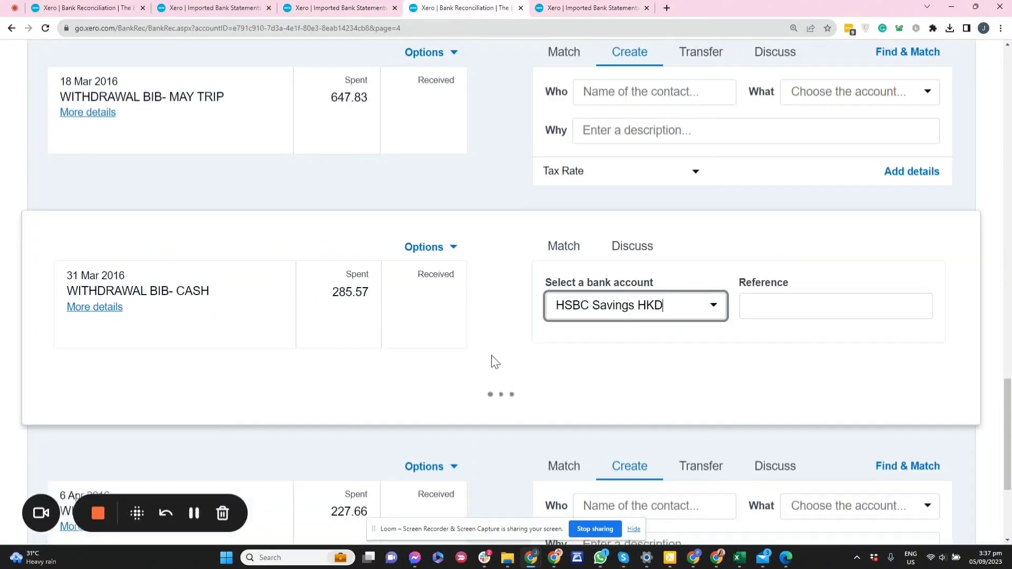
scroll(368, 276, down, 4)
click(369, 276)
text(2500.00)
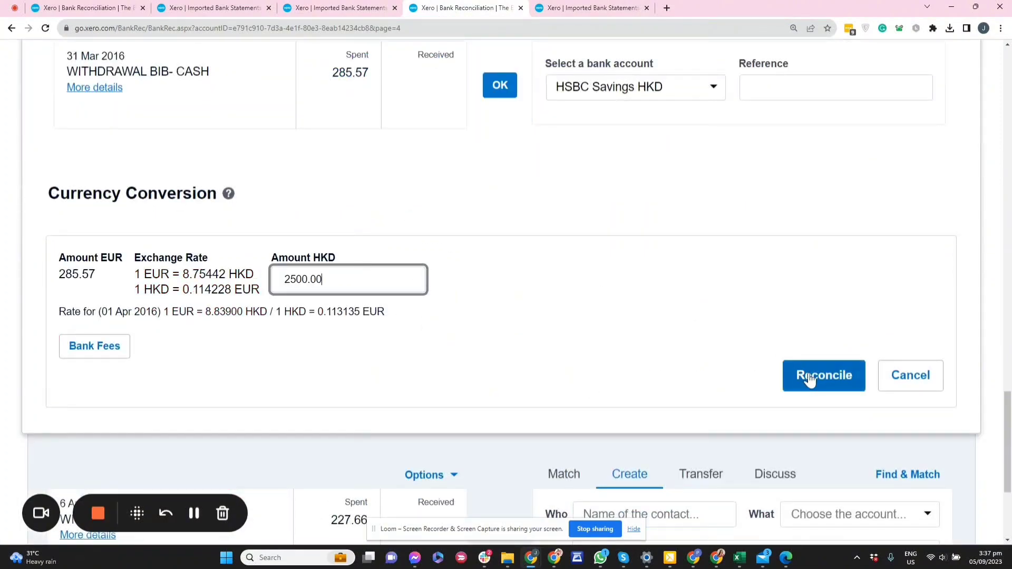
click(807, 378)
Step: Reload the HKD account's reconciliation page and accept the match on its 31 Mar 2016 CASH - GOLD/EXCHANGE CREDIT line
click(87, 7)
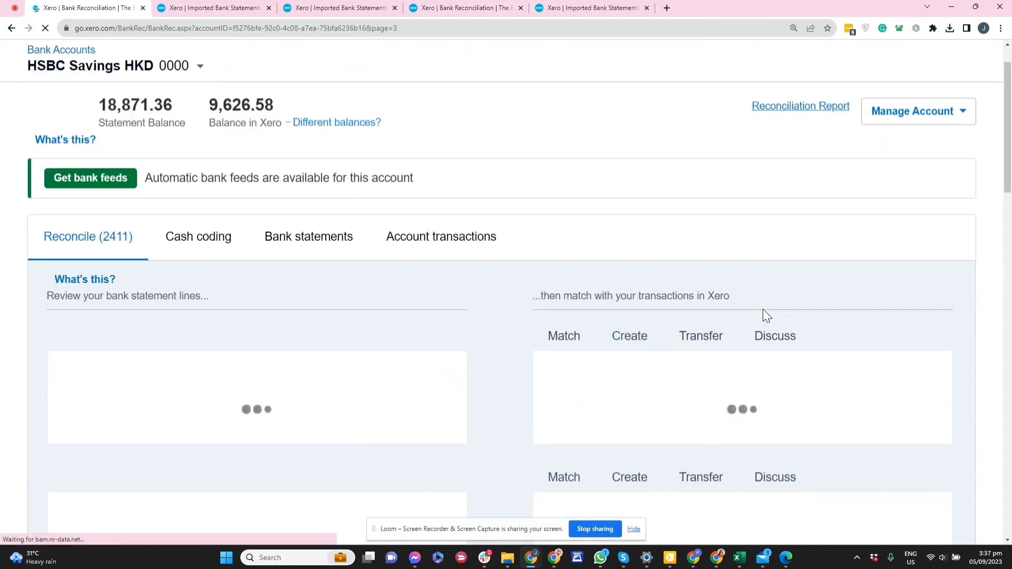
scroll(785, 327, down, 3)
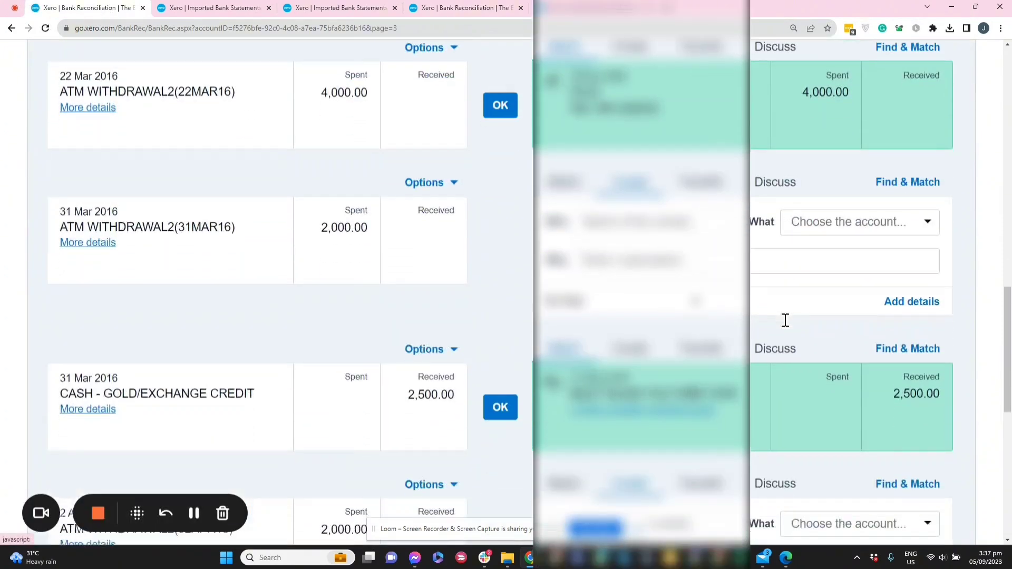
click(505, 360)
Step: Locate the HKD account's 6 Apr 2016 CASH - GOLD/EXCHANGE CREDIT line and look for a same-day withdrawal on the EUR account
scroll(520, 317, down, 5)
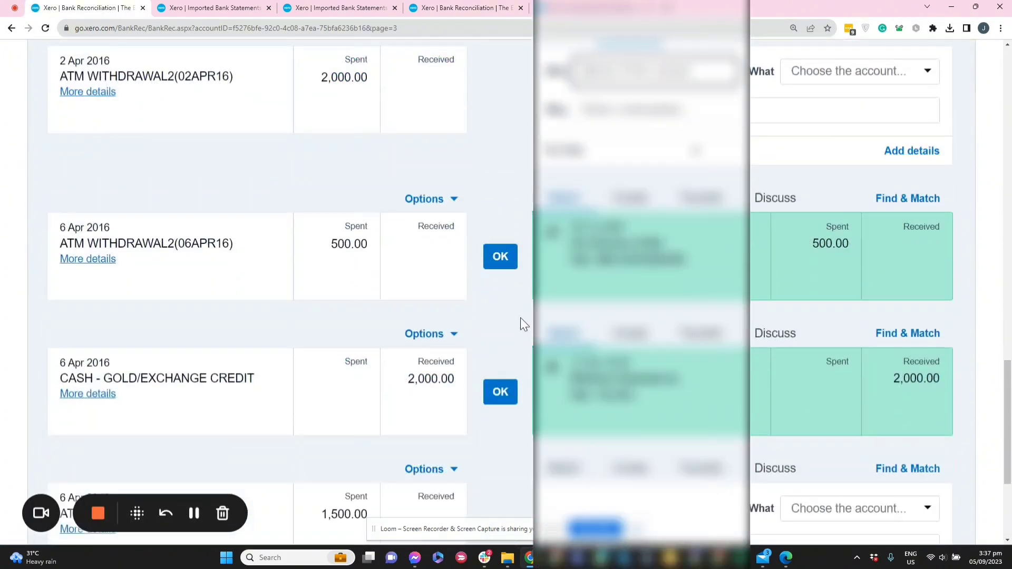
scroll(520, 317, down, 3)
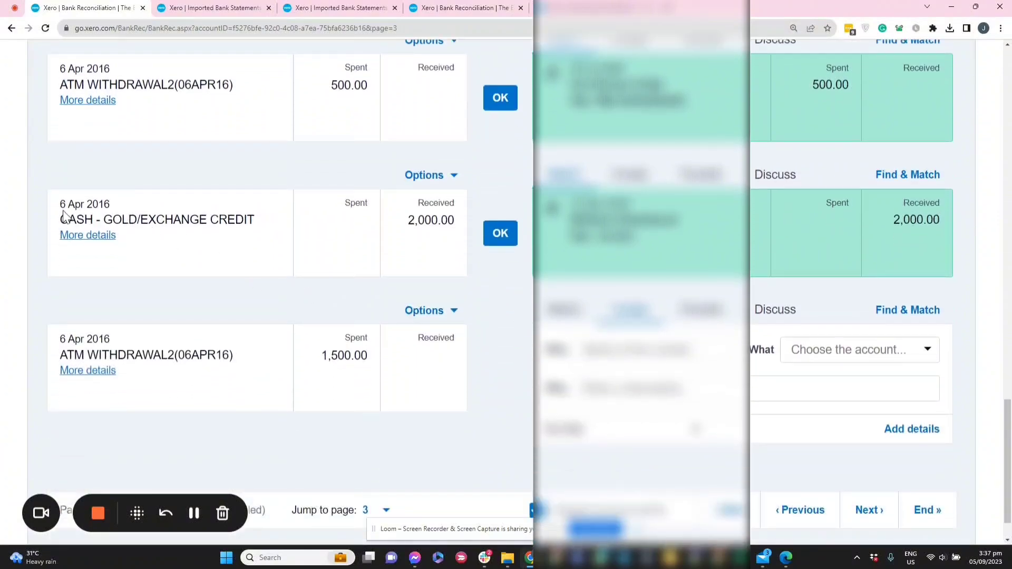
click(458, 8)
scroll(563, 252, down, 1)
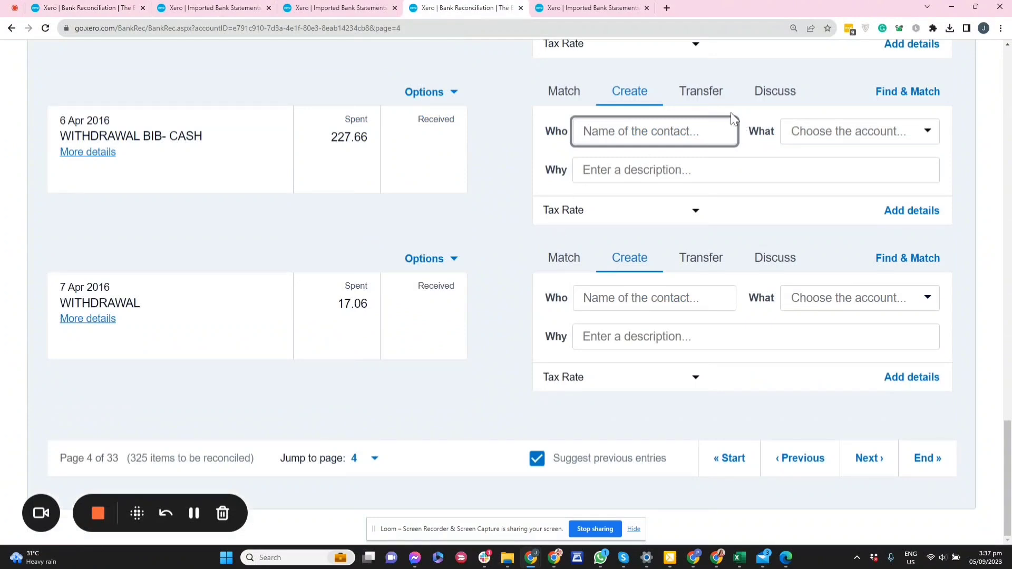
Step: Reconcile the EUR account's 6 Apr 2016 WITHDRAWAL BIB- CASH line as a transfer to HSBC Savings HKD with an HKD amount of 2,000.00
click(699, 106)
click(712, 190)
click(608, 309)
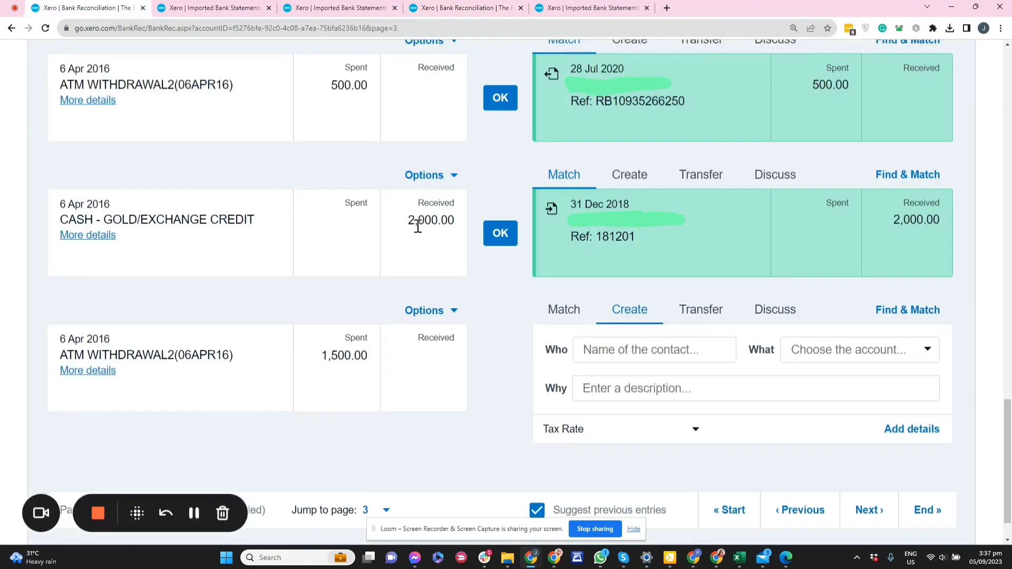
drag(409, 221, 452, 223)
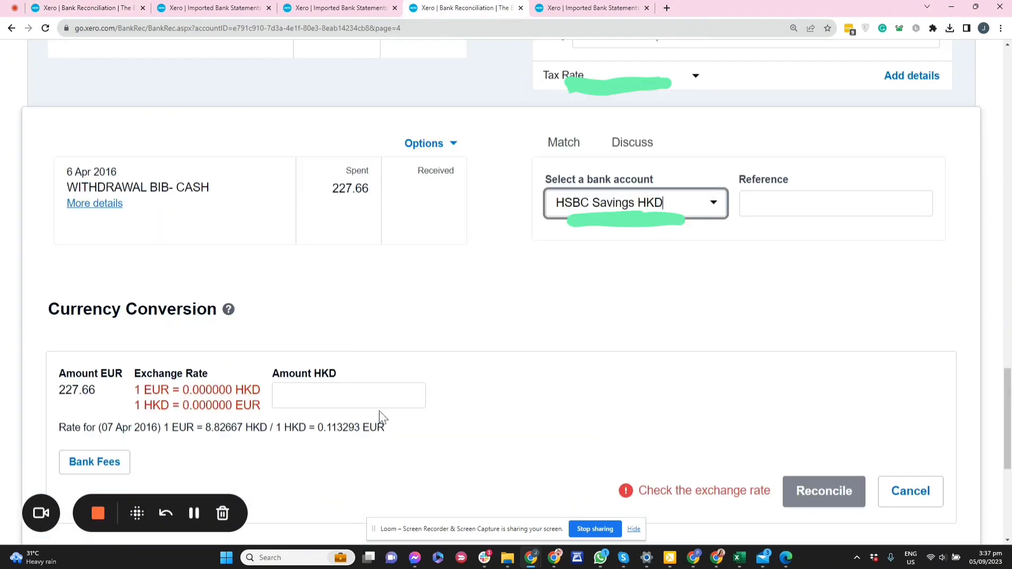
click(382, 402)
click(791, 482)
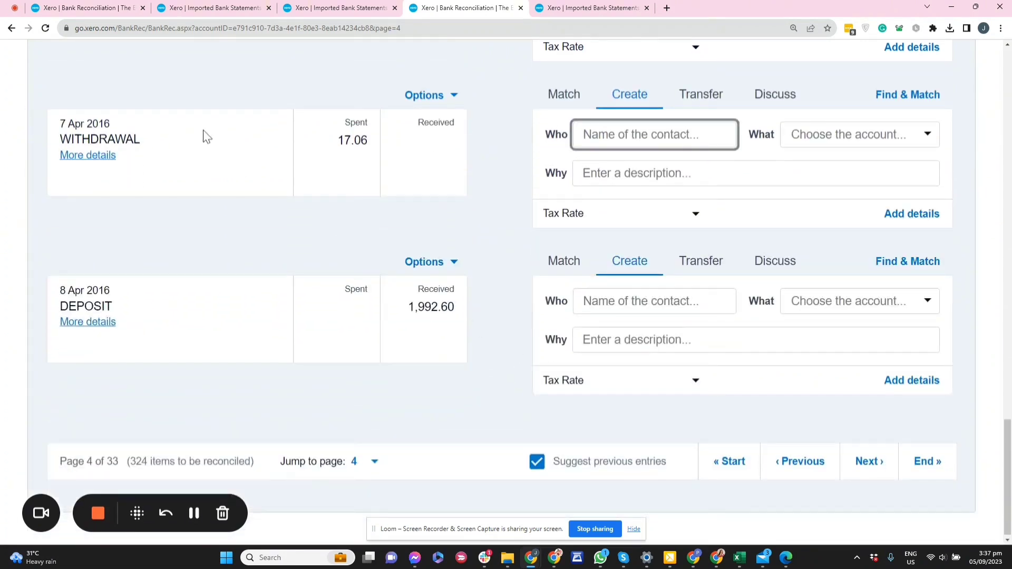
Step: Return to the HKD account and review the description of its 6 Apr 2016 CASH - GOLD/EXCHANGE CREDIT line
click(93, 8)
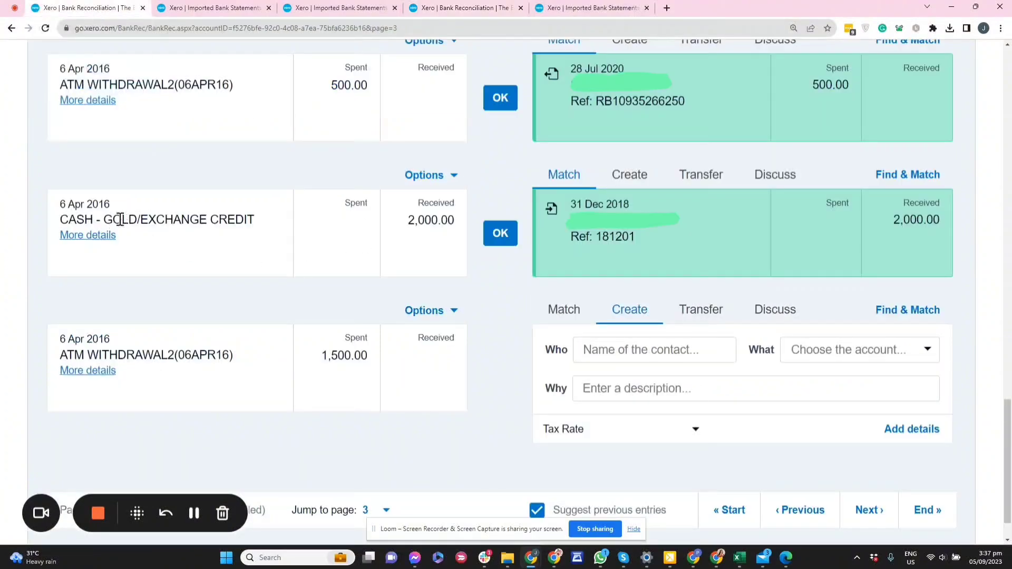
drag(112, 219, 208, 216)
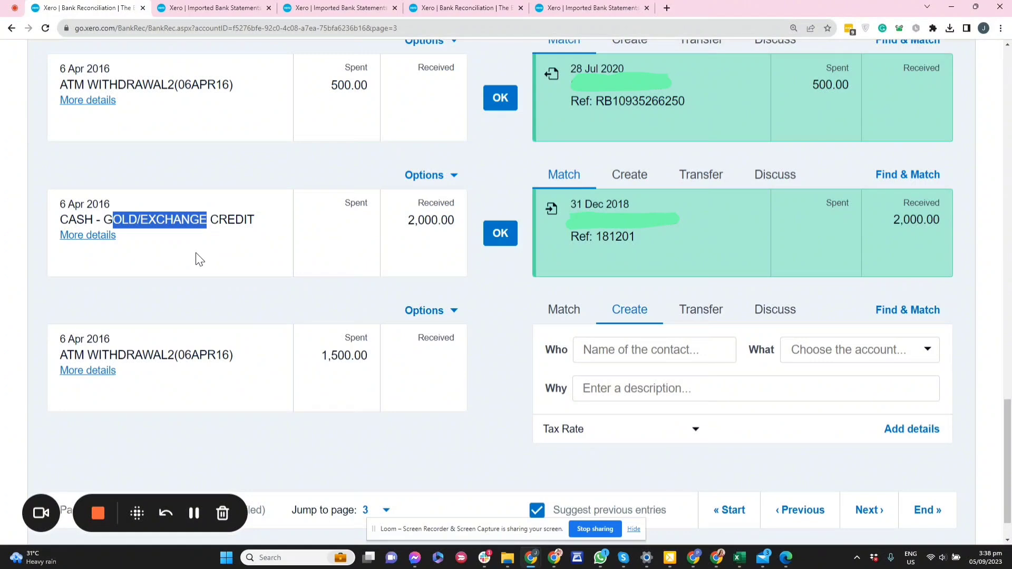
click(333, 302)
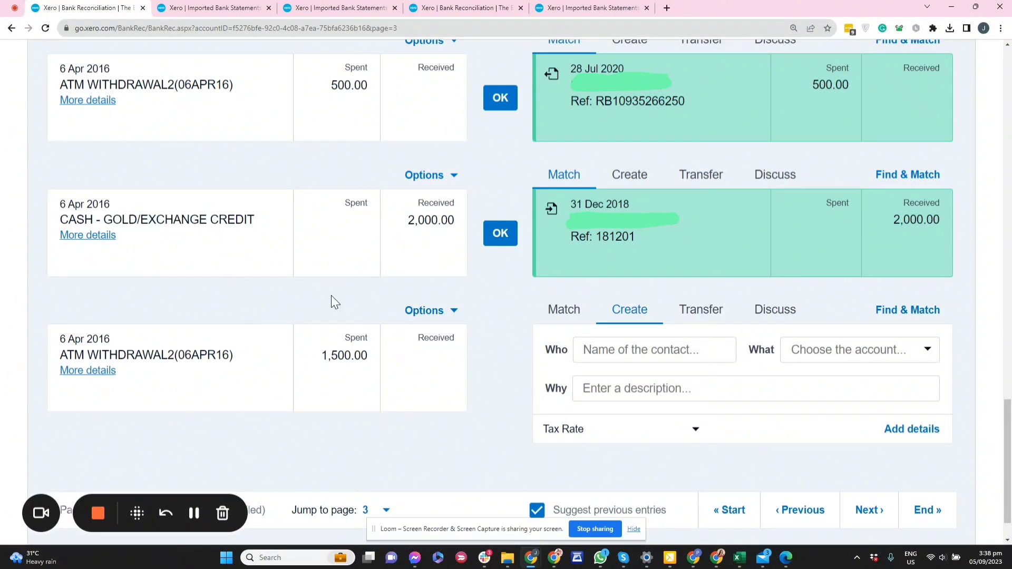